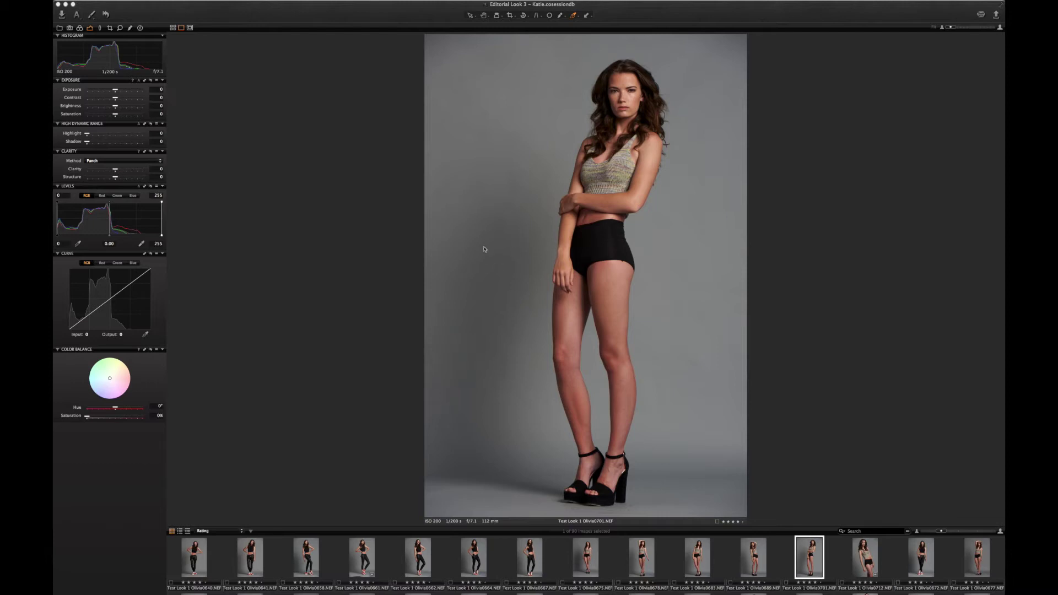
Step: Set the photo's exposure to 0.1, with highlight recovery at 4 and shadow recovery at 19
drag(116, 91, 118, 93)
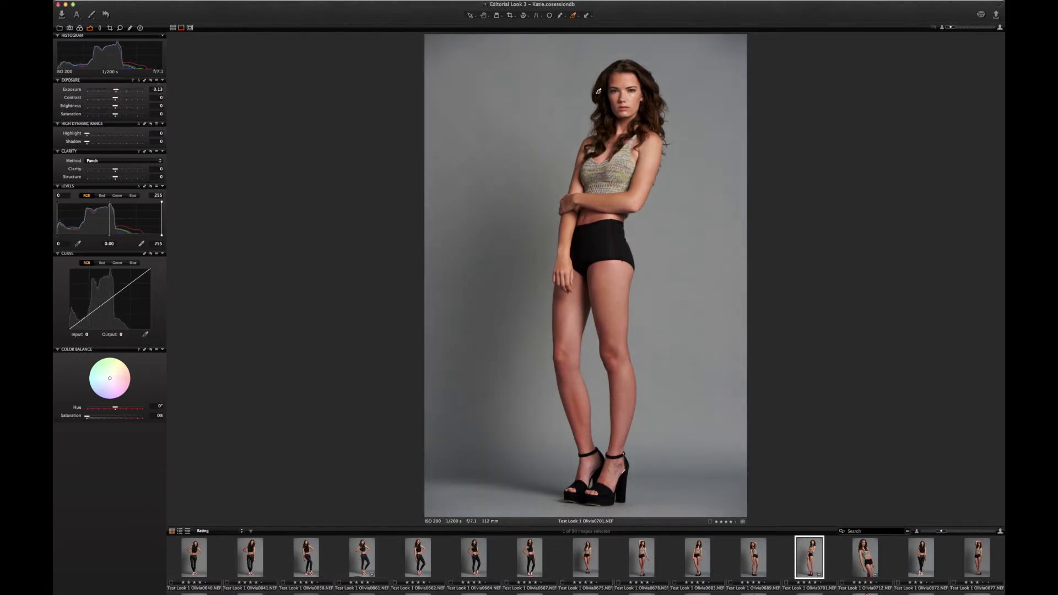
click(158, 89)
text(1)
key(Return)
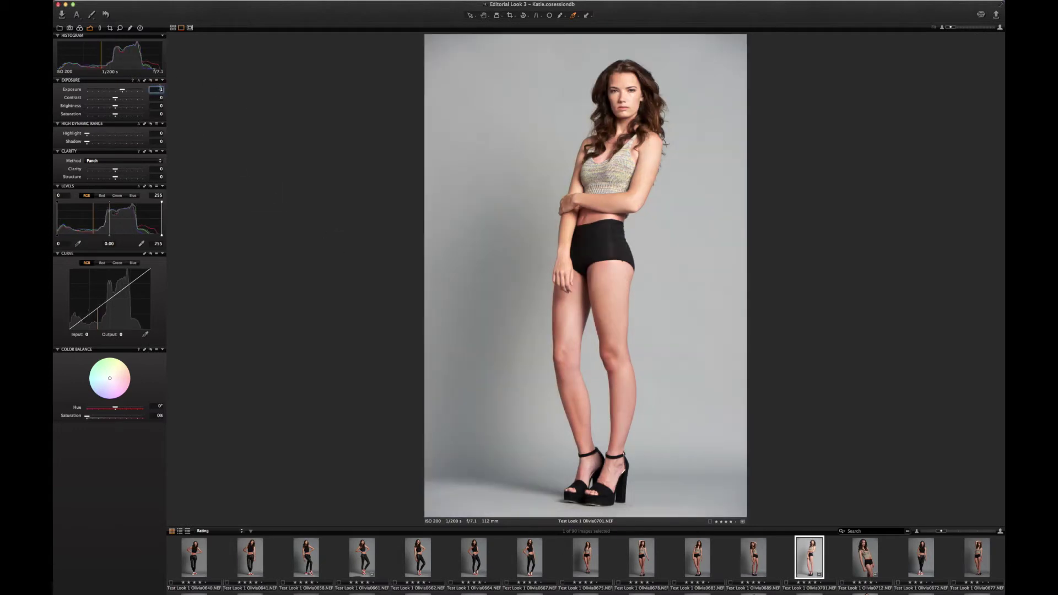
text(0.1)
key(Return)
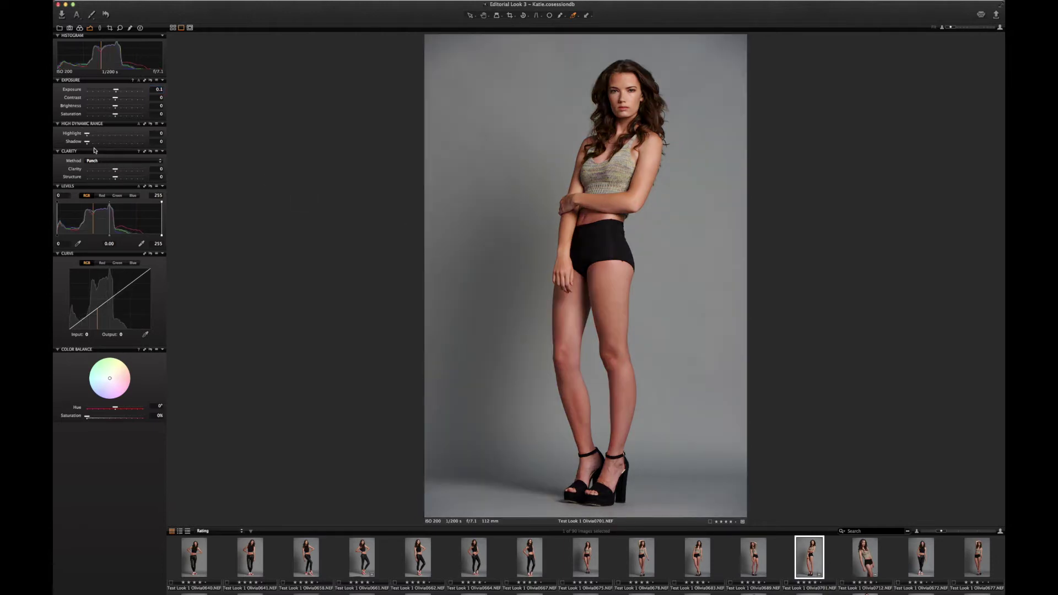
drag(86, 134, 89, 136)
drag(87, 144, 97, 143)
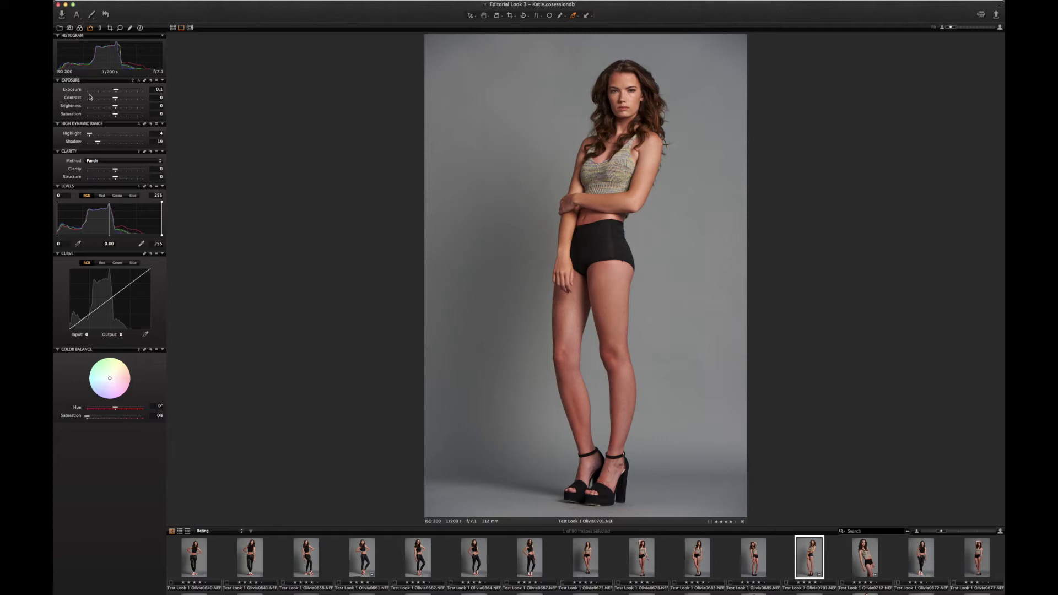
Step: Balance the white point by sampling the grey backdrop beside the model, and set the tint to 4
click(80, 28)
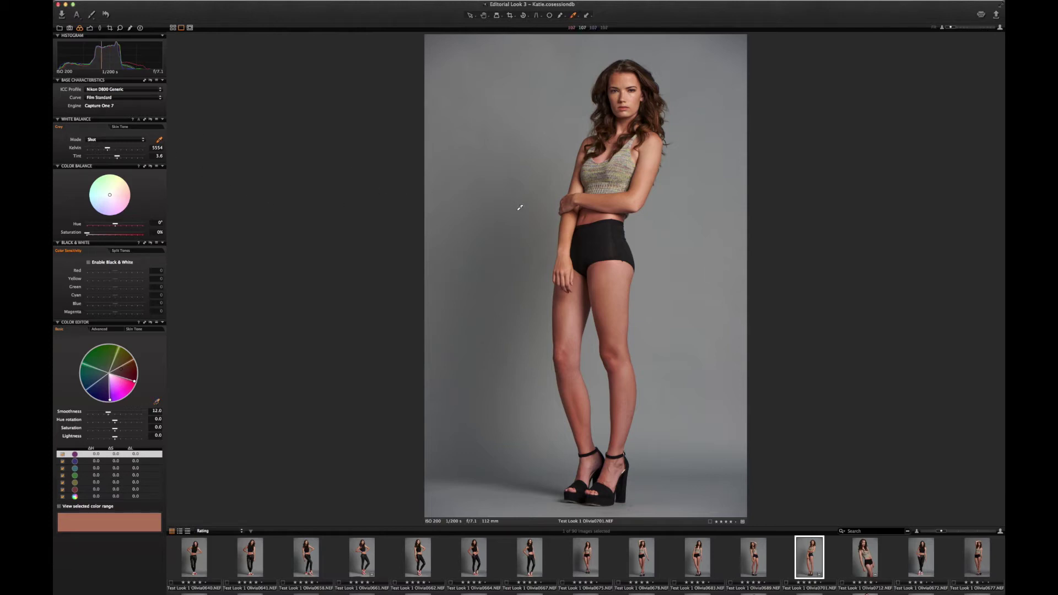
click(513, 291)
drag(118, 160, 117, 160)
click(157, 156)
text(4)
key(Return)
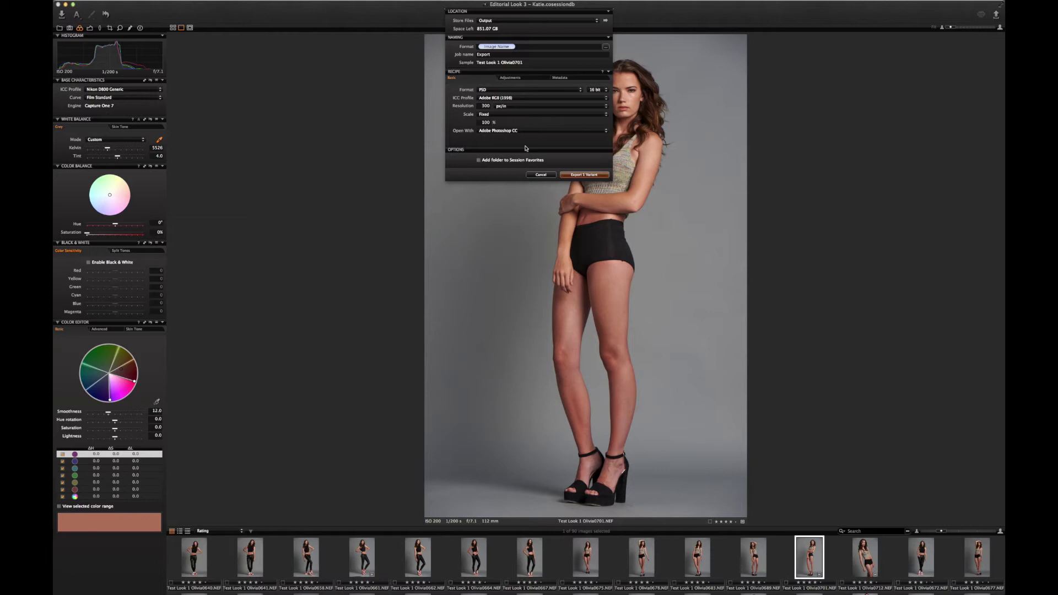
Step: Export the variant as a 16-bit PSD in Adobe RGB (1998) and open it in Adobe Photoshop CC
click(565, 91)
click(599, 86)
click(586, 175)
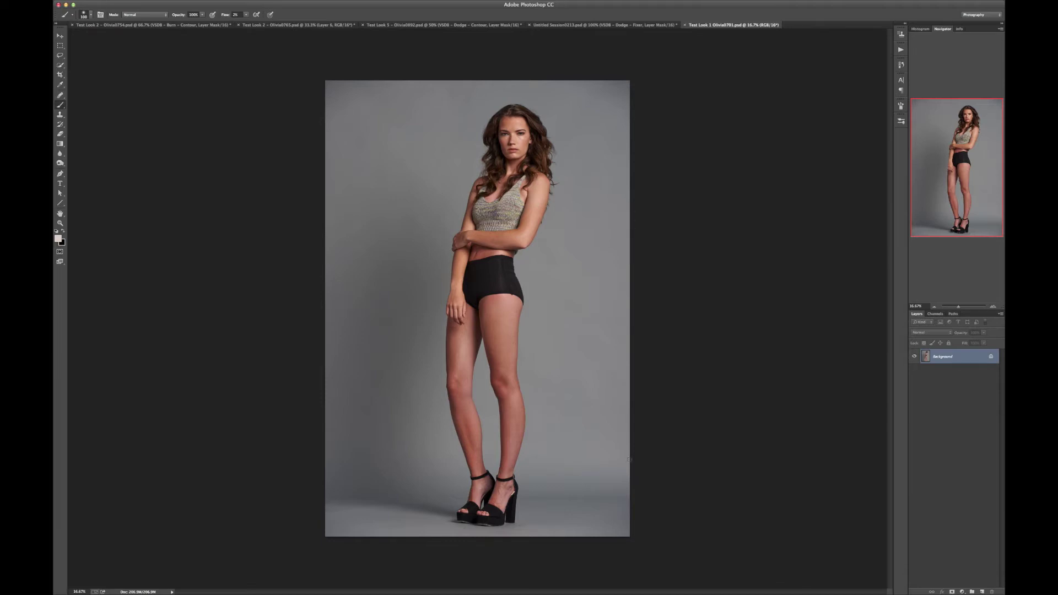
Step: Add a new layer and clean up the floor marks around the shoes with the Healing Brush
click(982, 591)
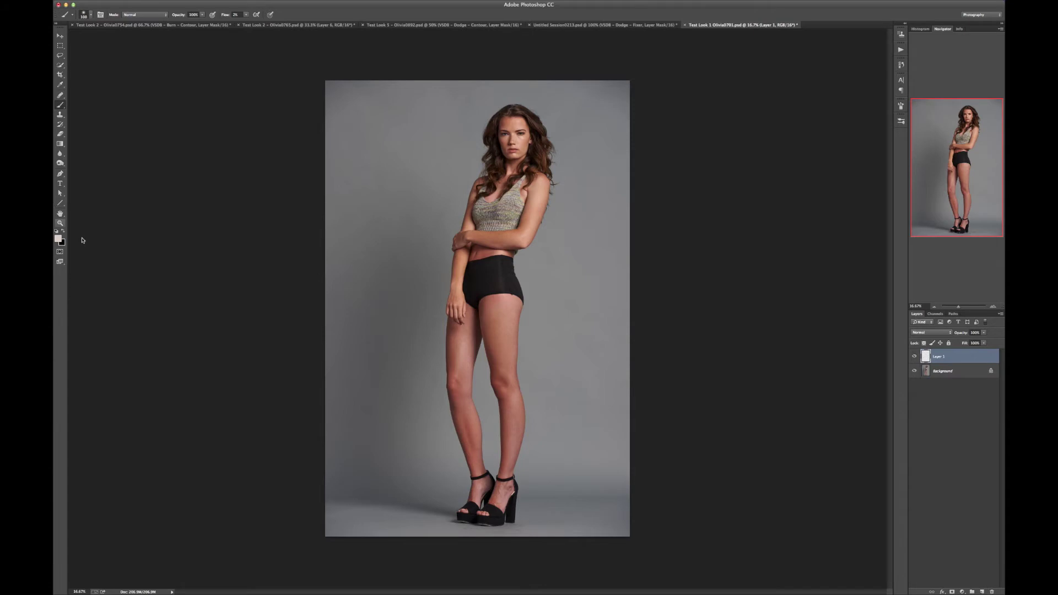
key(super+plus)
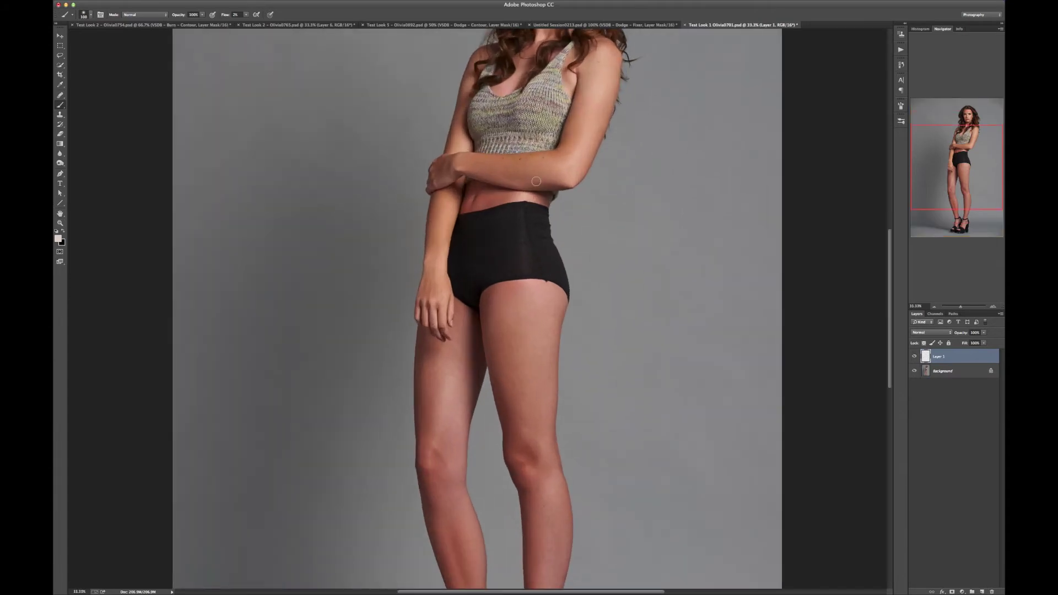
key(super+plus)
scroll(678, 339, down, 5)
scroll(678, 339, down, 2)
scroll(677, 339, right, 2)
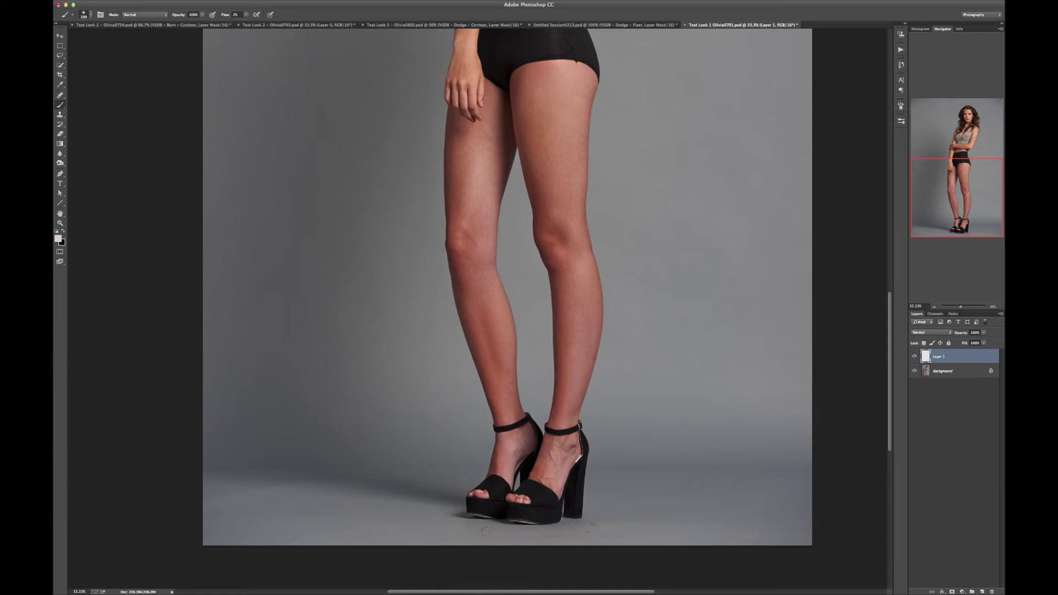
click(64, 96)
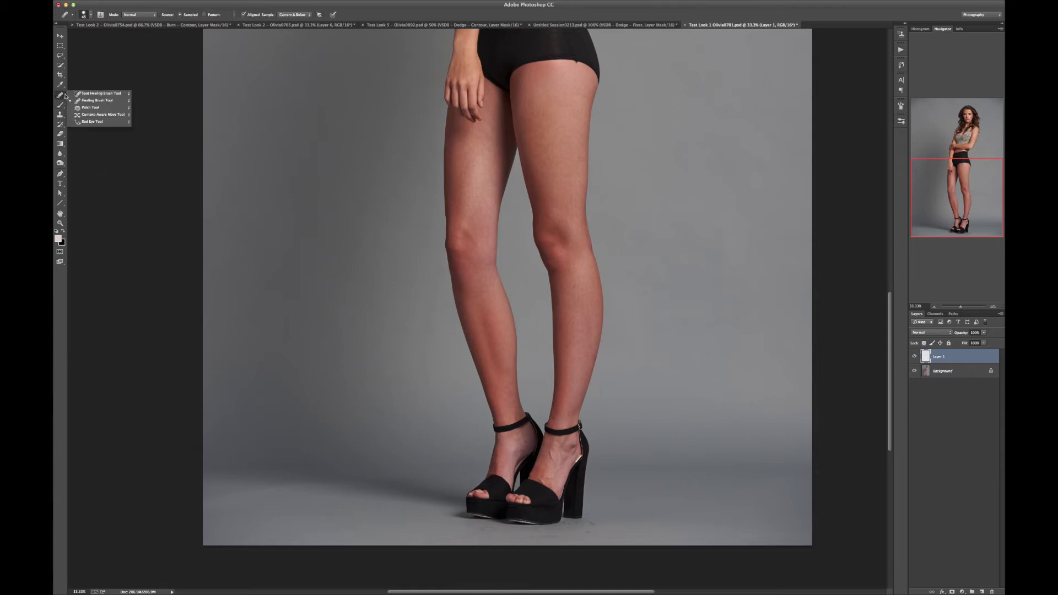
click(97, 101)
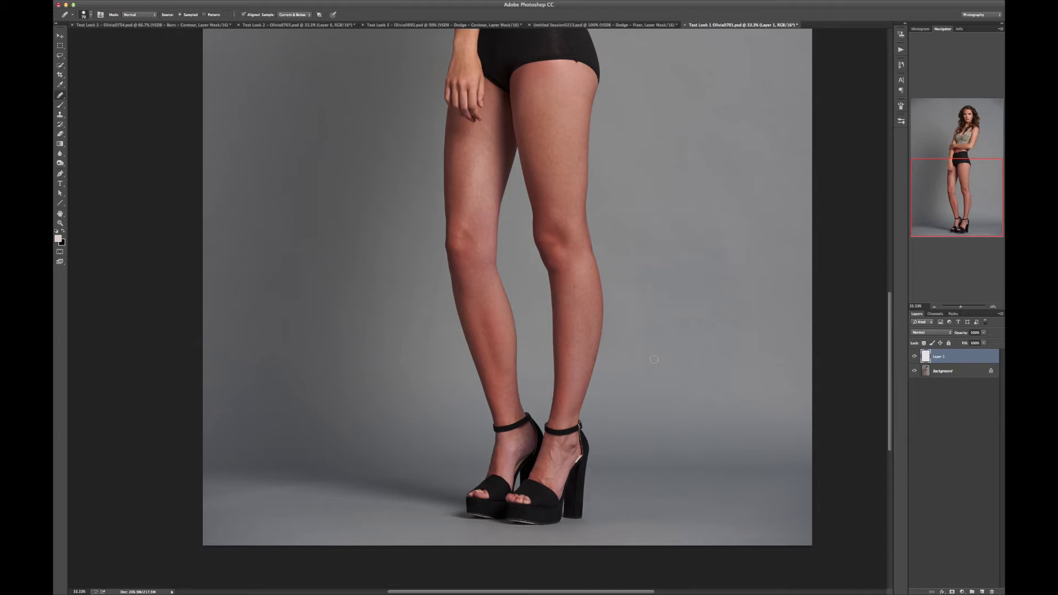
Step: Examine the model and backdrop from the shoes up to the face and torso for remaining marks
drag(641, 295, 611, 237)
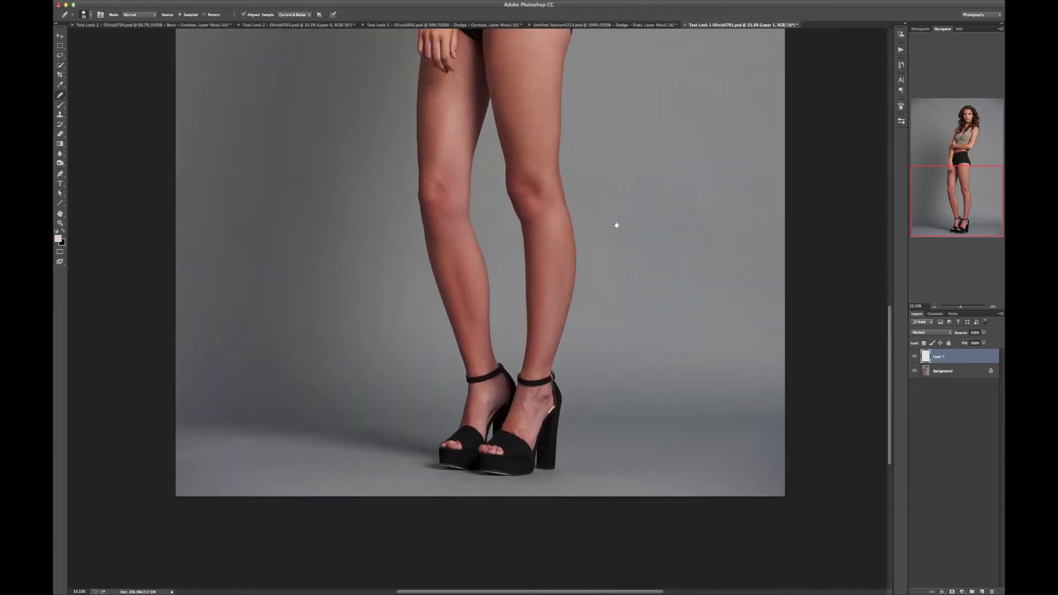
drag(612, 223, 639, 408)
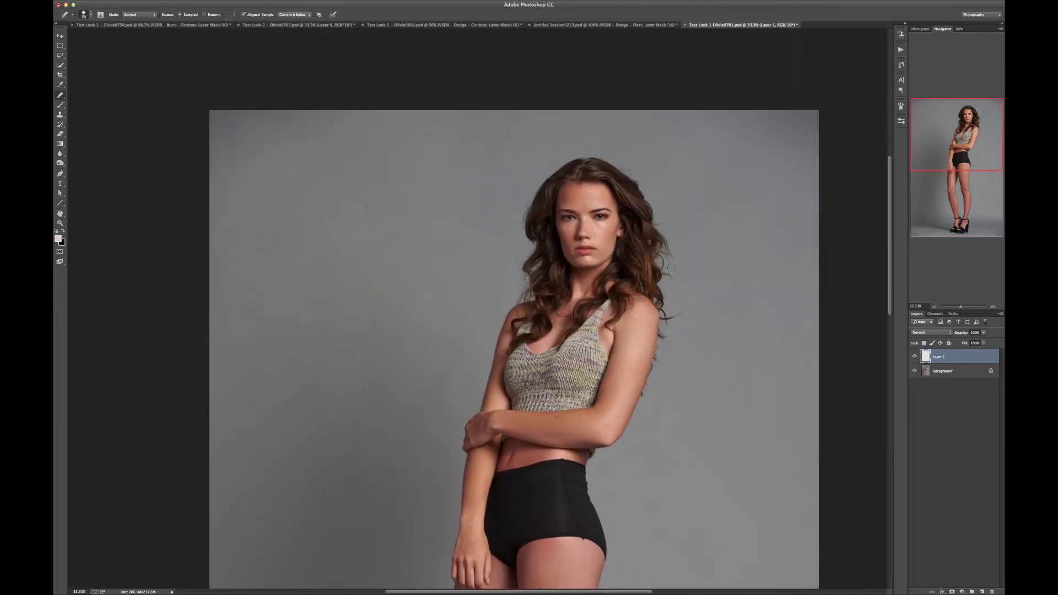
key(super+plus)
drag(545, 245, 427, 192)
drag(492, 325, 494, 243)
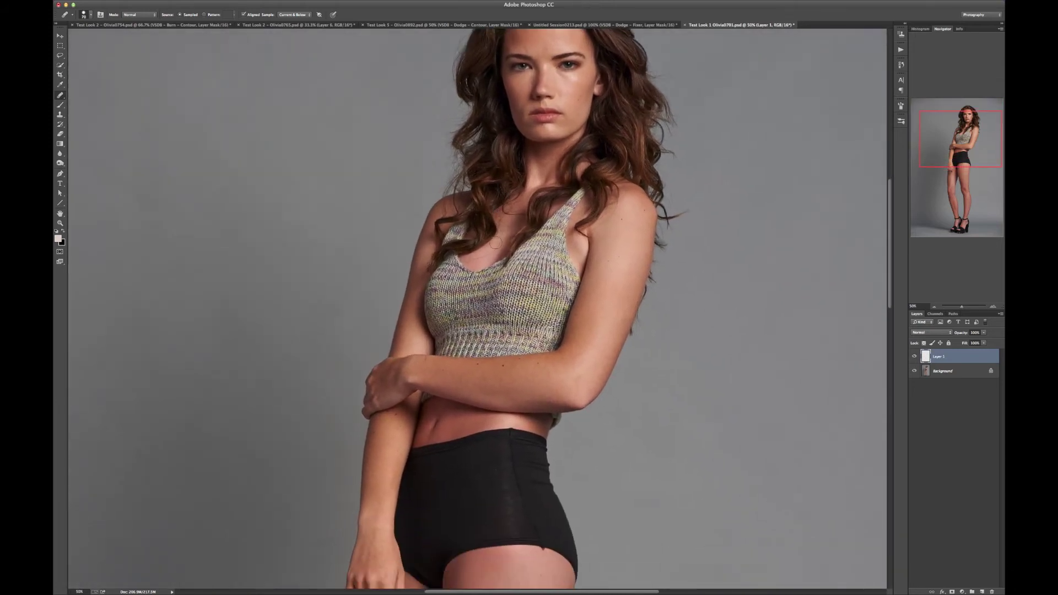
drag(561, 303, 546, 268)
drag(533, 345, 547, 366)
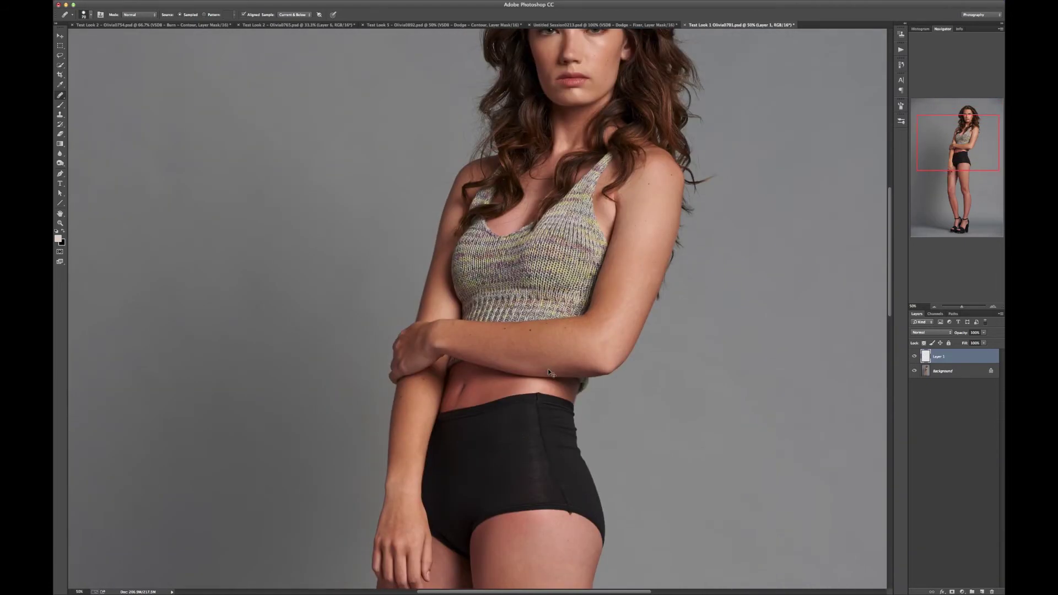
key(super+minus)
key(super+minus)
drag(462, 378, 447, 259)
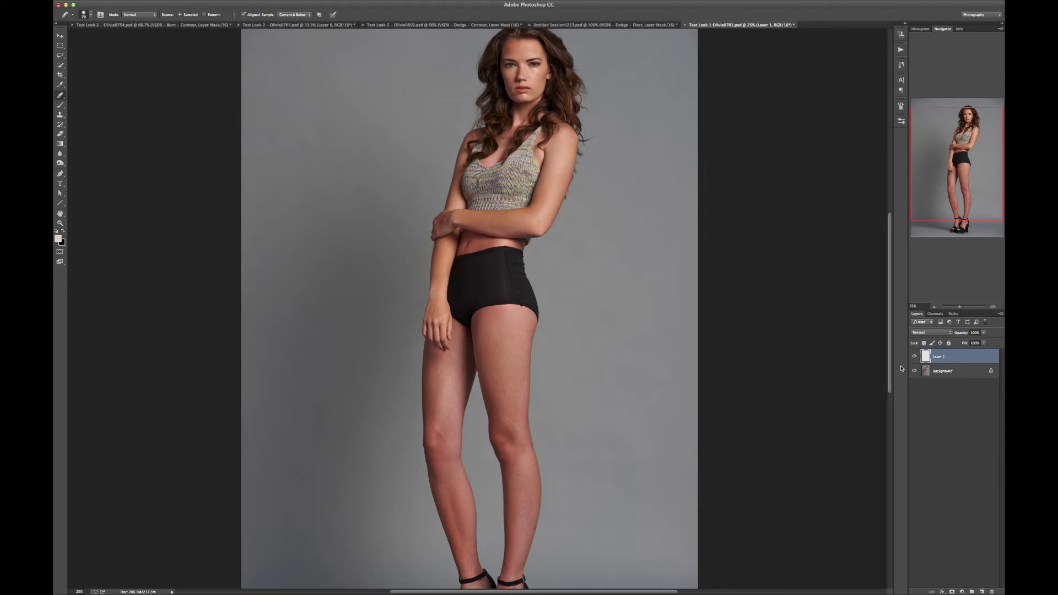
Step: Flatten the image into a single background layer
right_click(945, 359)
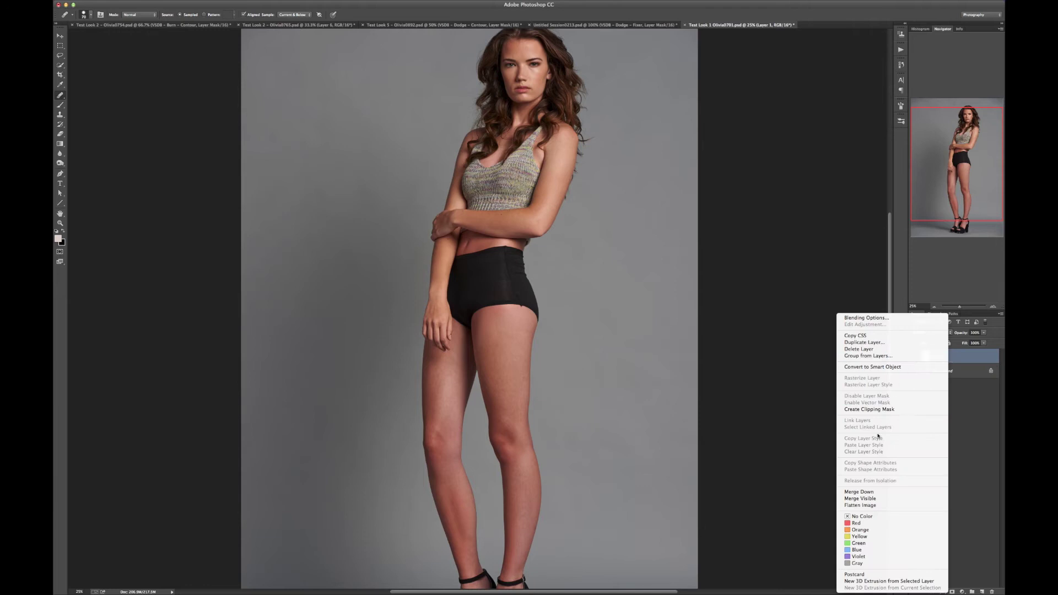
click(860, 504)
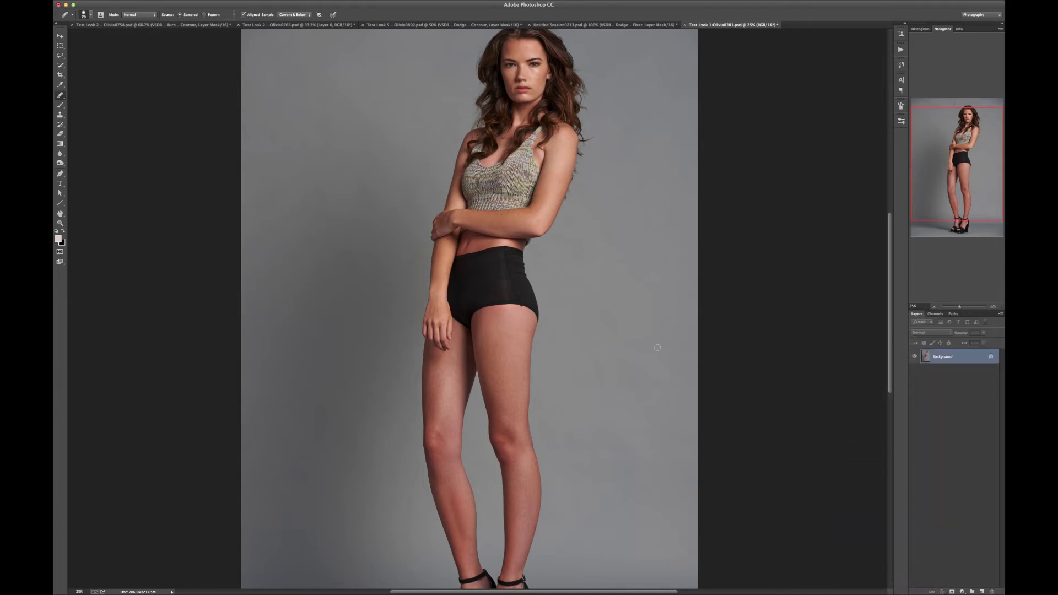
Step: Compare the skin tones of the arm and the midriff by sampling both in the foreground Color Picker
click(58, 239)
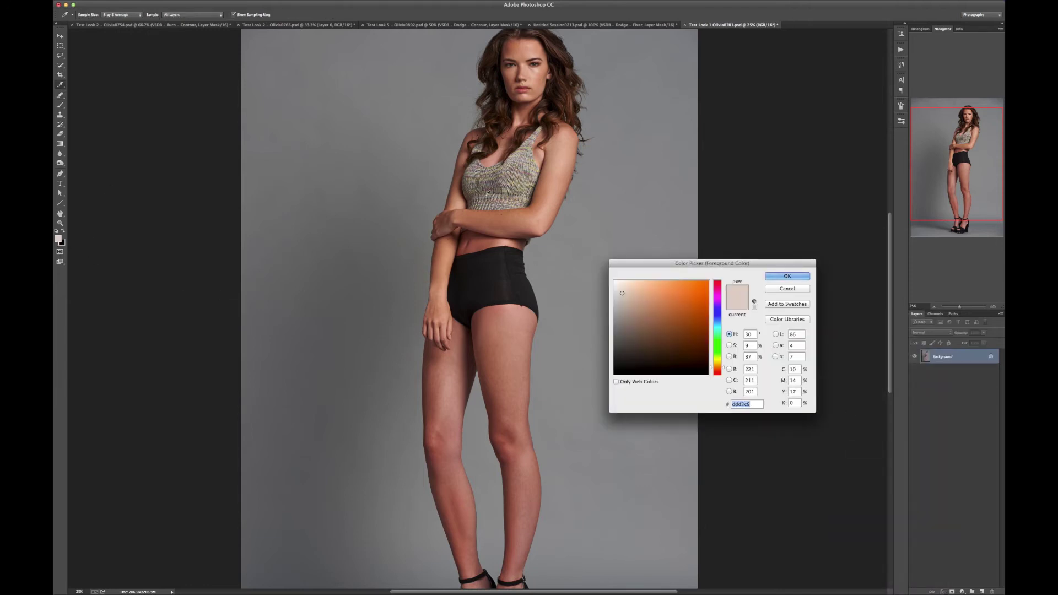
click(549, 188)
click(475, 242)
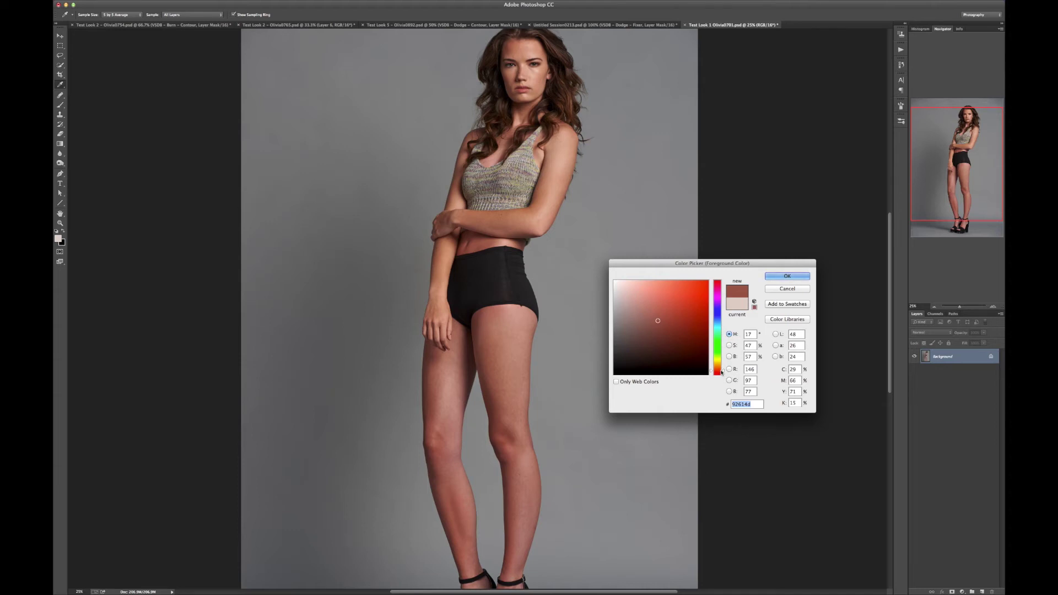
click(532, 212)
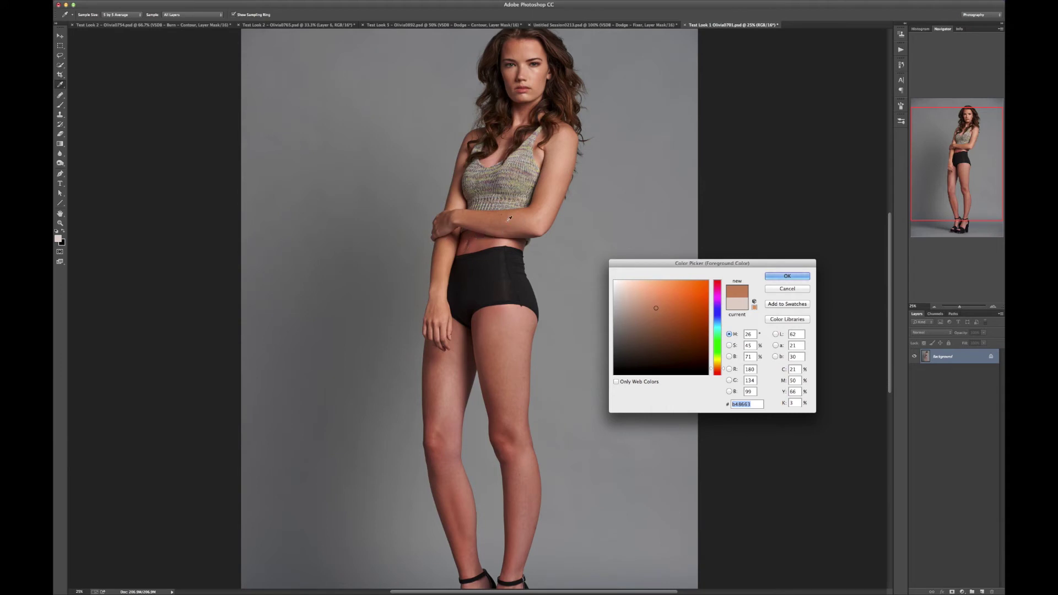
key(Return)
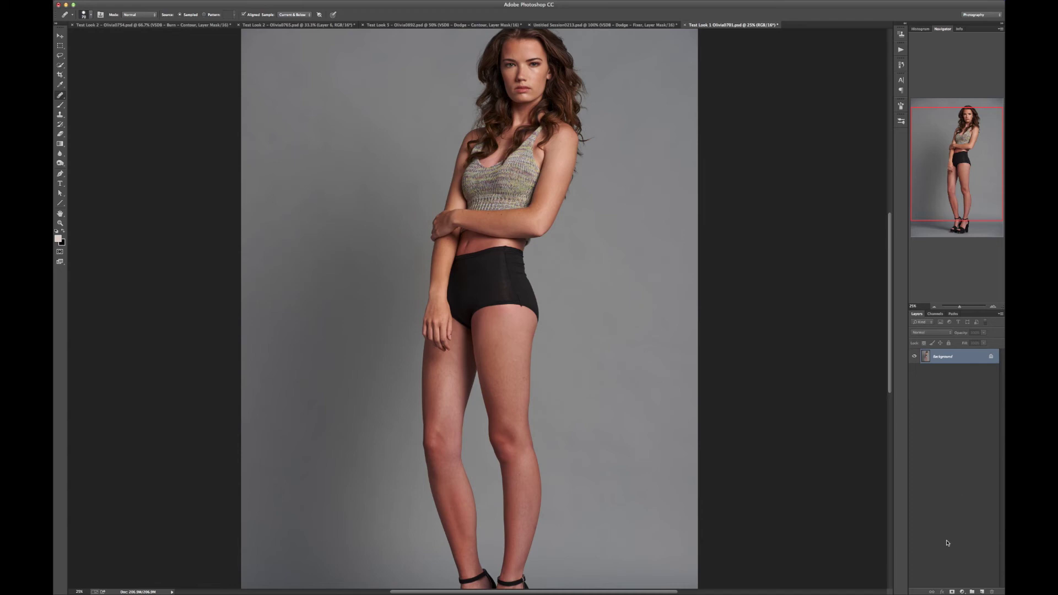
Step: Create a layer group named Color and nest a group named Correction inside it
click(972, 592)
double_click(943, 354)
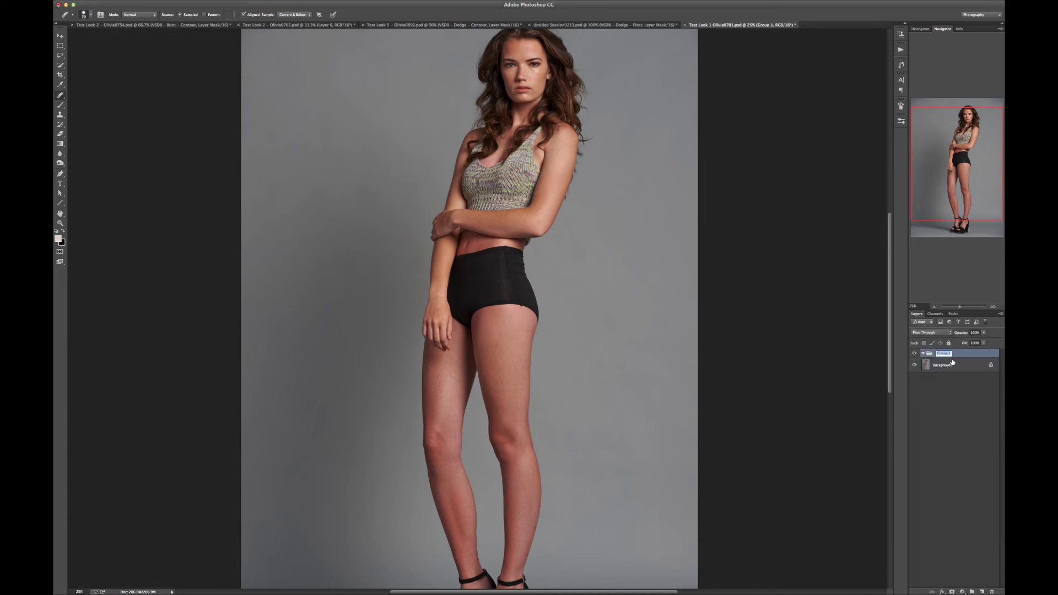
text(Color)
key(Return)
click(972, 591)
drag(946, 353, 944, 362)
double_click(944, 362)
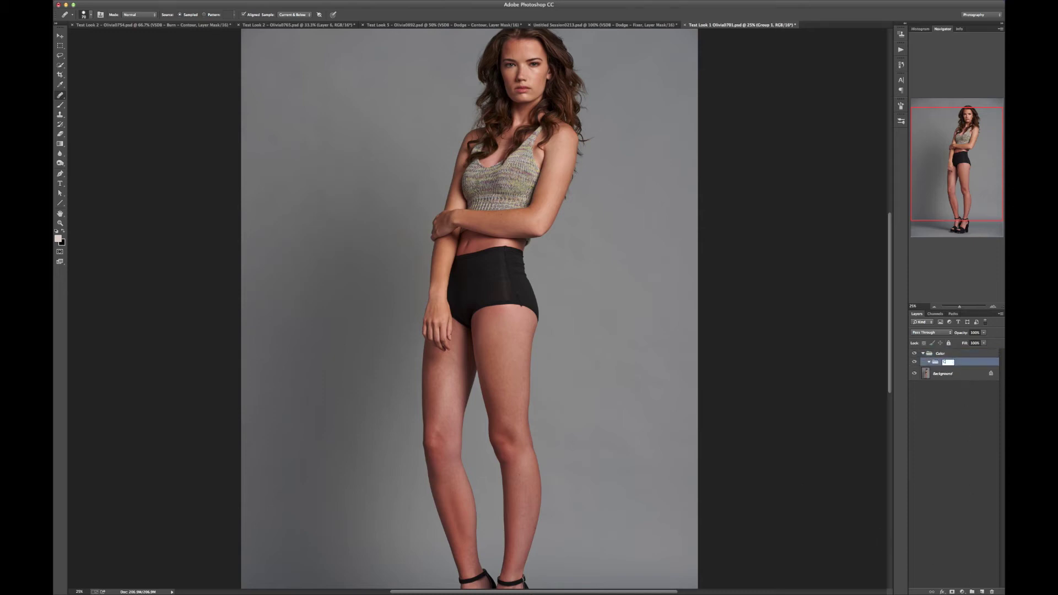
key(Return)
Step: Add a Hue/Saturation adjustment layer inside the Correction group and target its Reds range
click(960, 591)
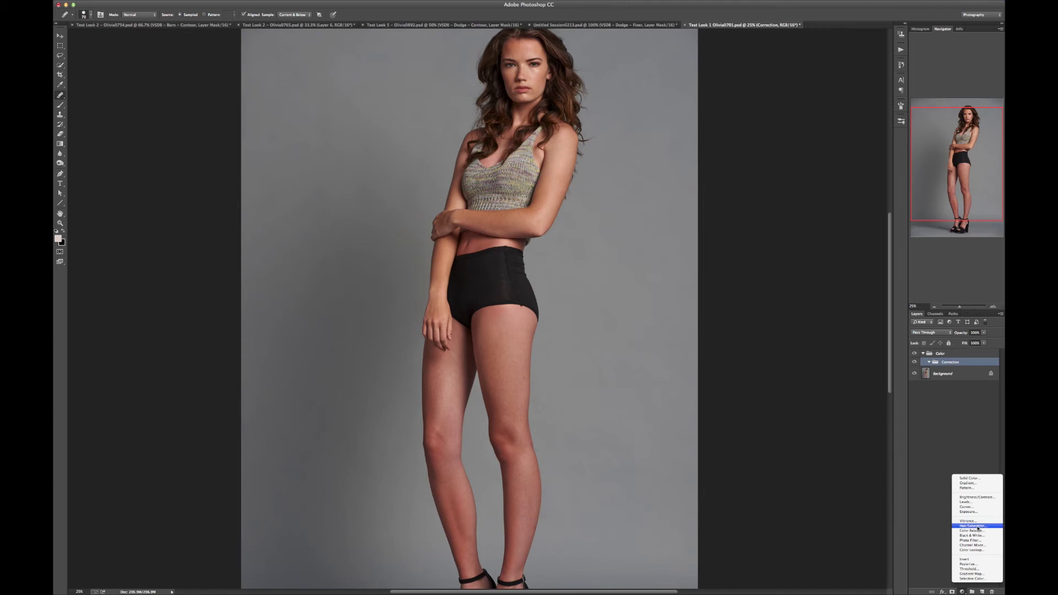
click(977, 526)
click(755, 113)
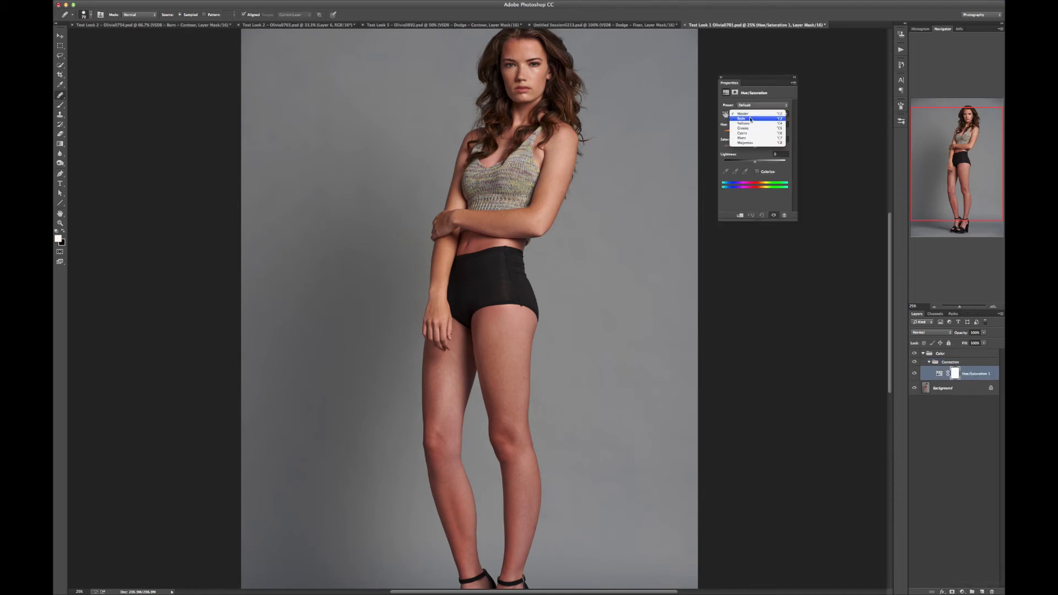
click(752, 118)
Step: Sample the reddish midriff skin as the adjustment's colour range and shift its hue slightly towards yellow
click(725, 171)
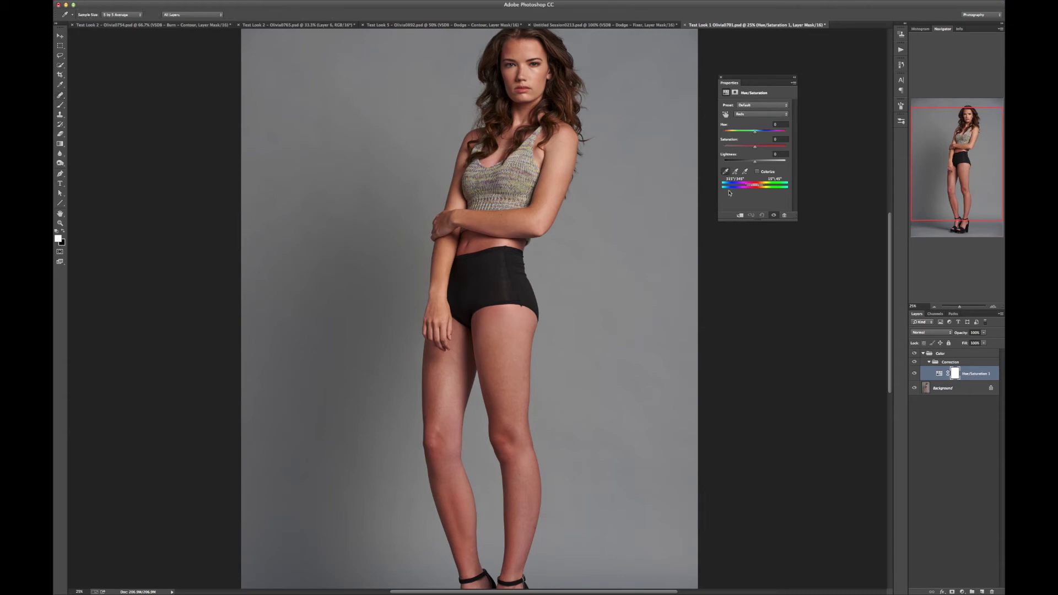
click(477, 243)
drag(757, 134, 757, 135)
drag(757, 135, 757, 135)
click(721, 79)
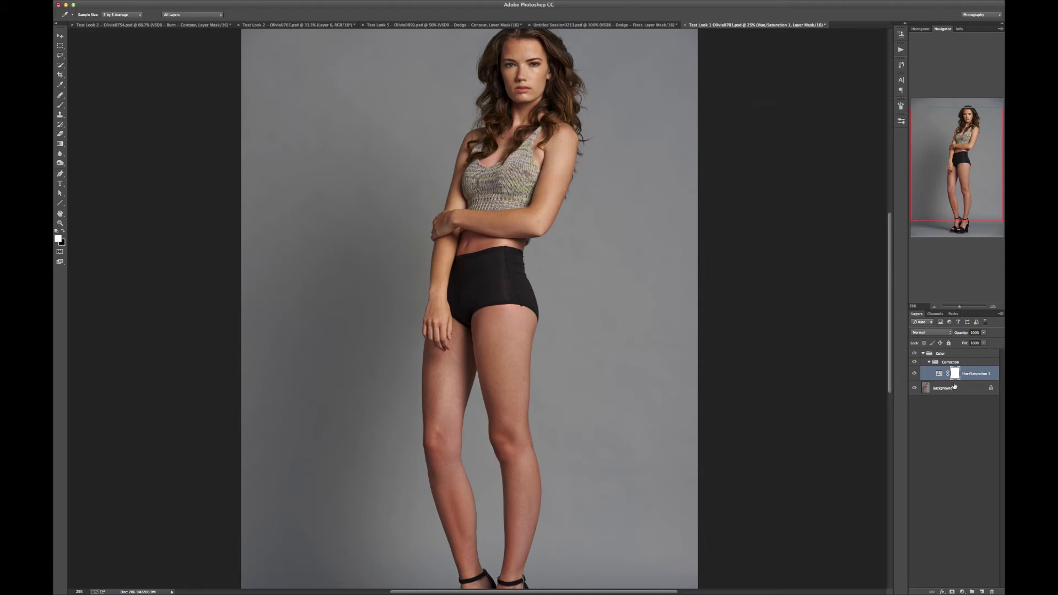
Step: Invert the Hue/Saturation mask to black and adjust the Brush tool's flow, size and hardness for mask painting
key(super+i)
click(60, 104)
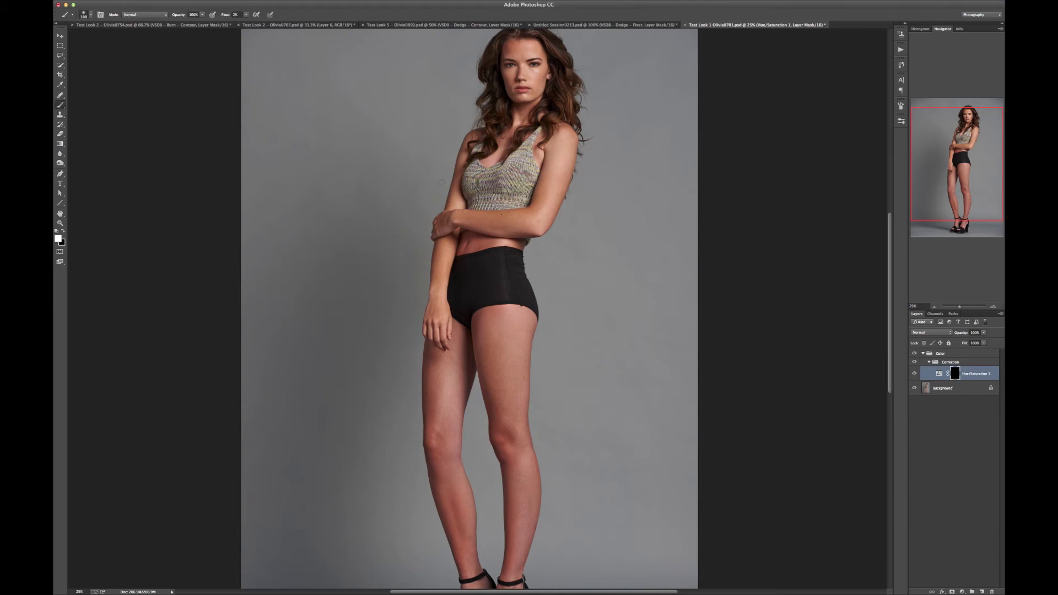
key(shift+2)
key(shift+1)
key(bracketright)
key(bracketright)
click(87, 14)
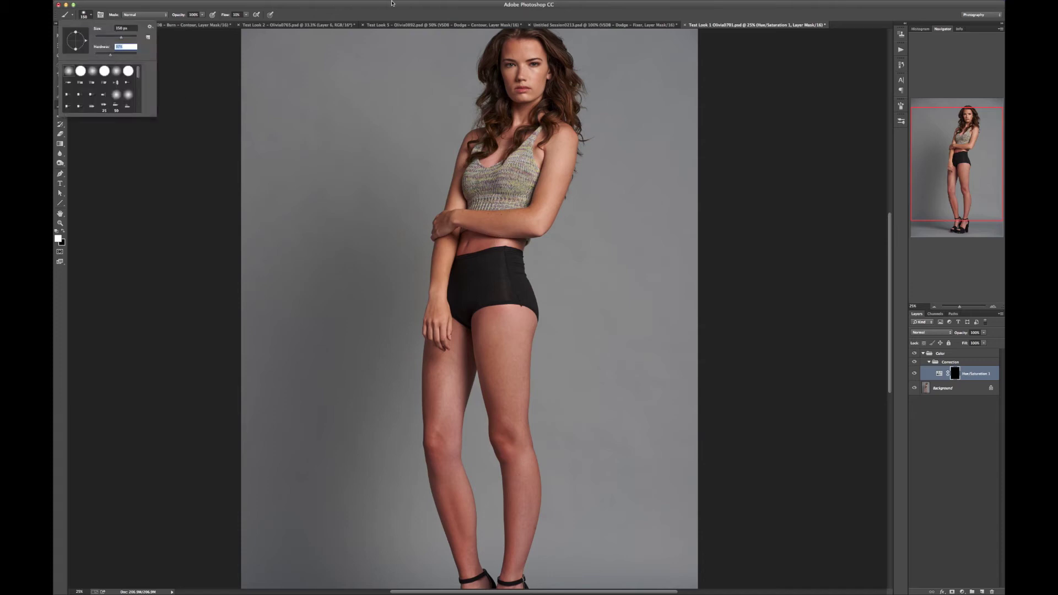
click(440, 176)
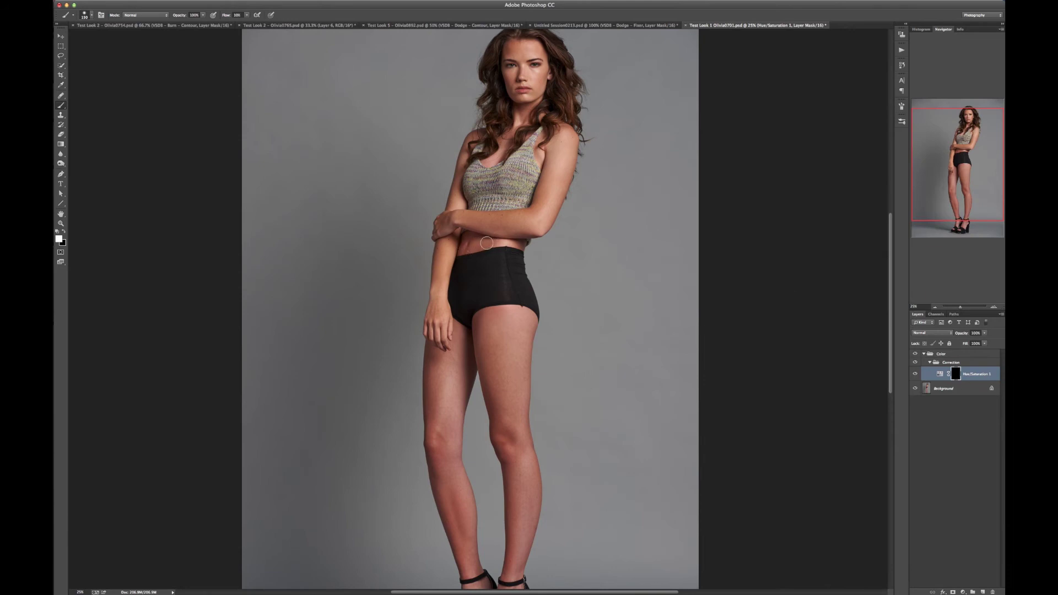
Step: Paint white on the mask over the midriff, and with a larger brush over the legs, to apply the hue correction
mouse_move(463, 255)
mouse_down()
mouse_move(518, 250)
mouse_move(464, 256)
mouse_up()
key(bracketright)
key(bracketright)
key(bracketright)
key(bracketright)
drag(436, 449, 418, 301)
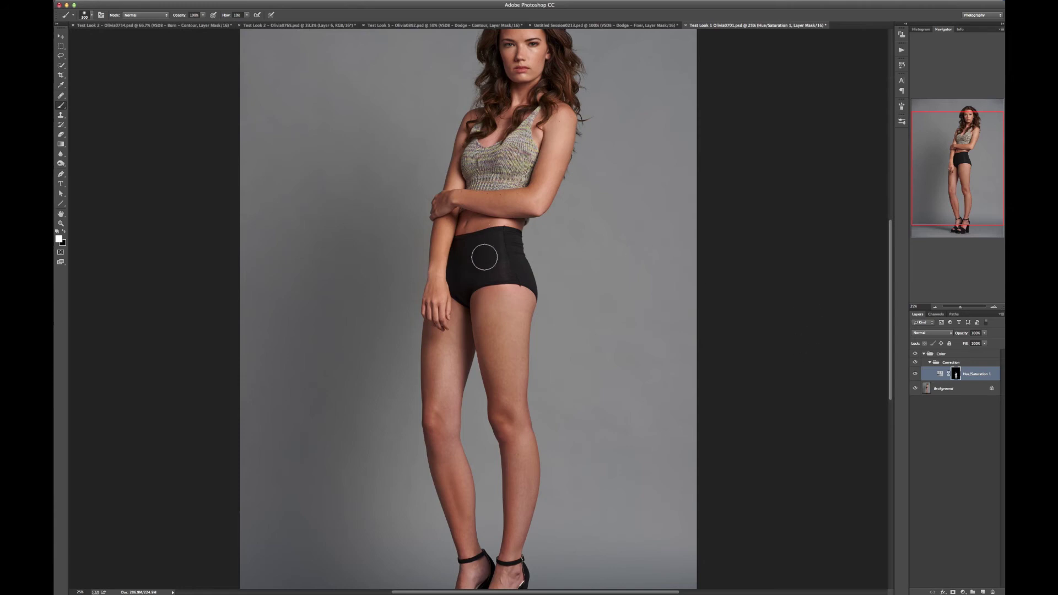
Step: Compare the image with and without the Hue/Saturation layer, and fine-tune the hue shift of its Reds range
click(915, 374)
click(915, 374)
double_click(940, 376)
click(757, 118)
click(758, 122)
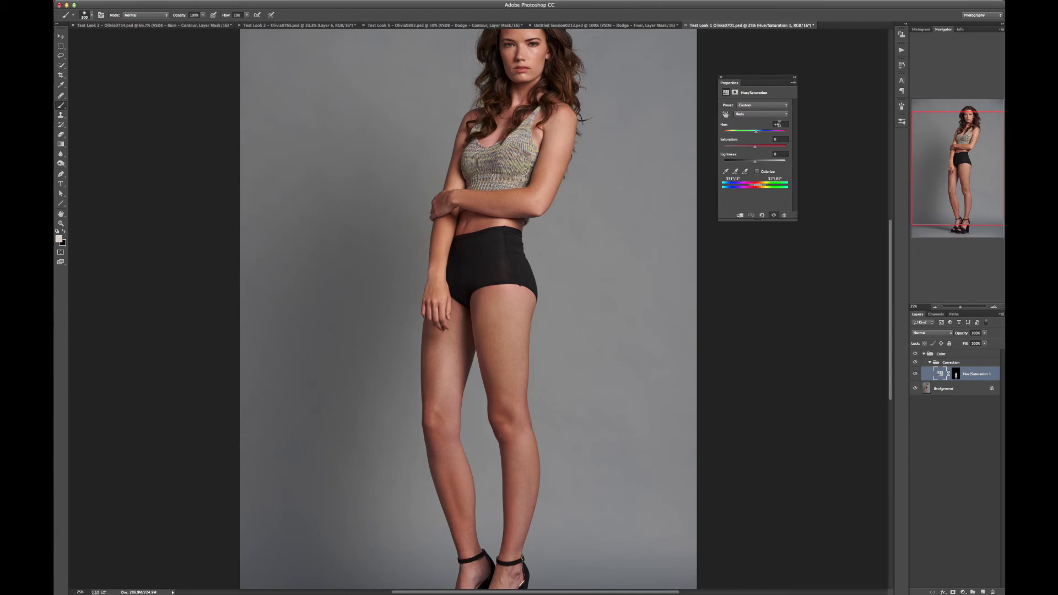
drag(758, 133, 757, 133)
click(782, 125)
click(720, 77)
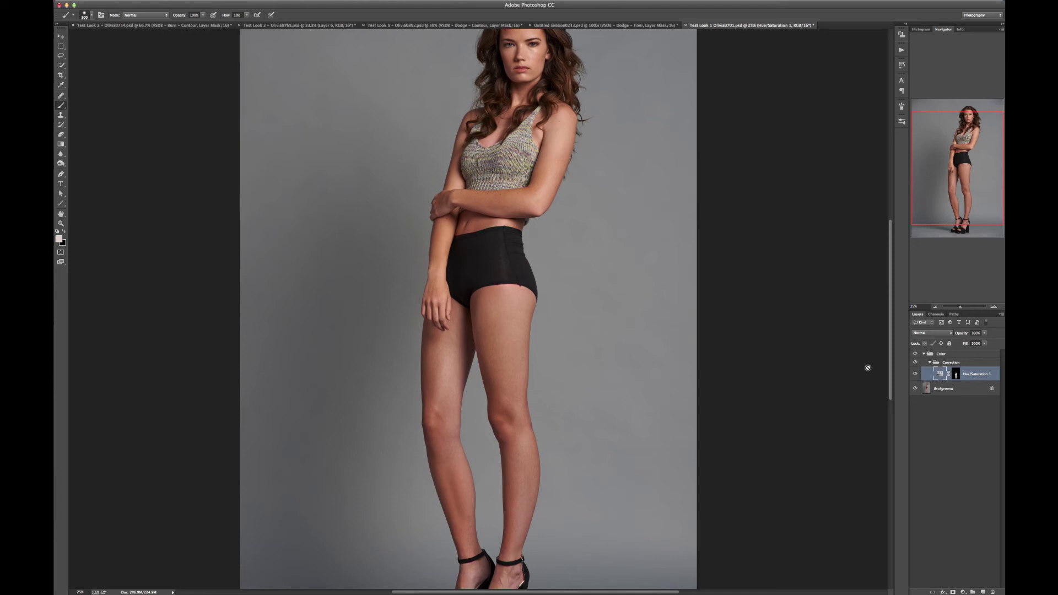
Step: Slightly lower the opacity of the Hue/Saturation layer to soften the skin hue correction
drag(964, 333, 956, 338)
drag(956, 338, 957, 338)
key(super+minus)
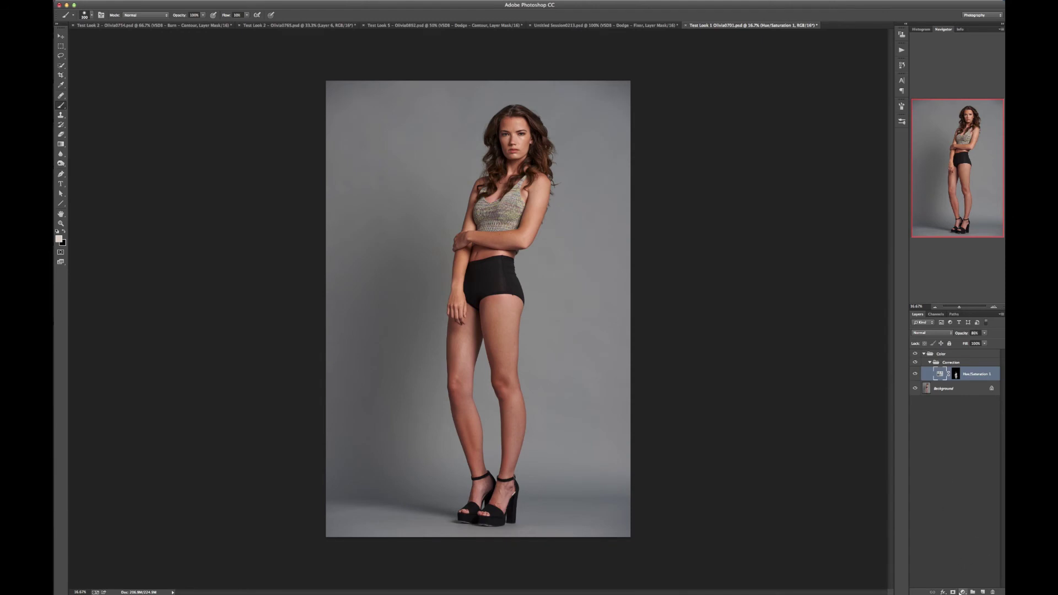
Step: Add a Selective Color adjustment layer and nudge the Blacks' magenta and yellow by 1%, with cyan at 0%
click(962, 592)
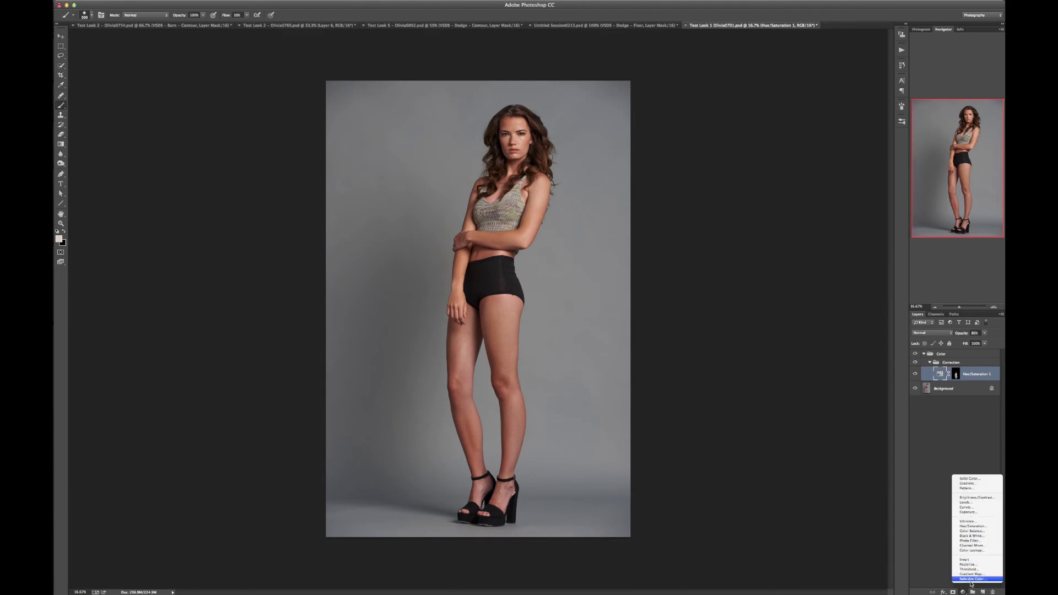
click(972, 579)
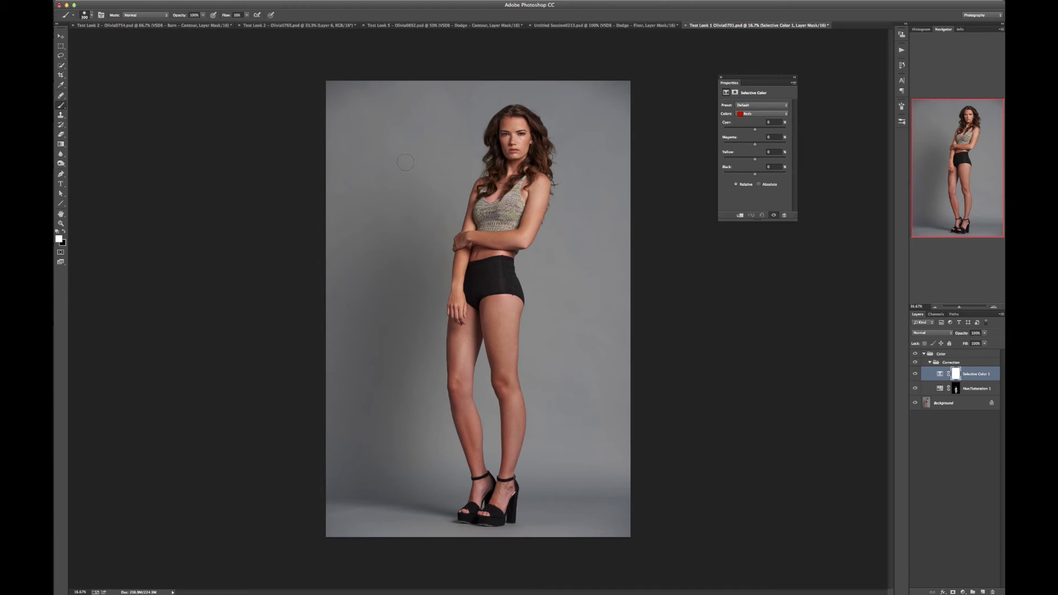
click(749, 116)
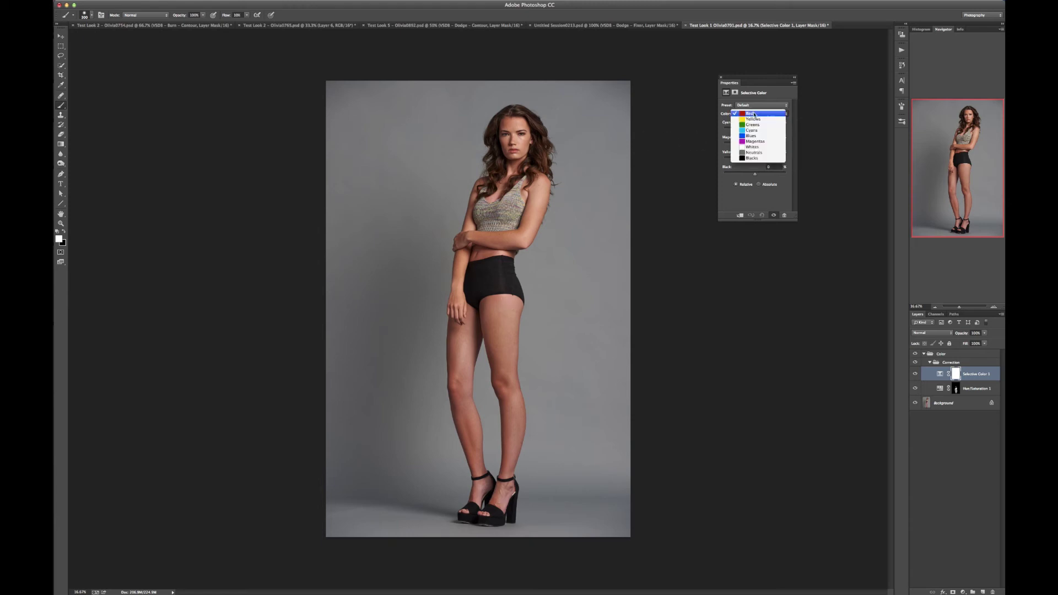
click(749, 158)
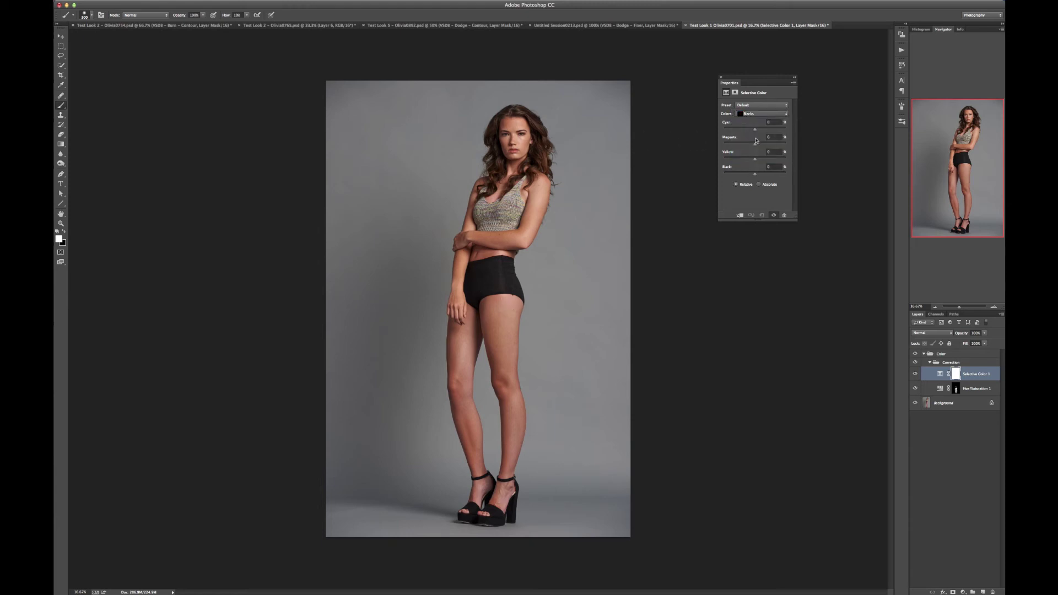
drag(754, 130, 752, 133)
click(728, 123)
text(0)
click(757, 145)
drag(757, 145, 755, 146)
drag(755, 159, 753, 160)
Step: Fine-tune the Whites of the Selective Color adjustment, including their cyan and black amounts
click(768, 114)
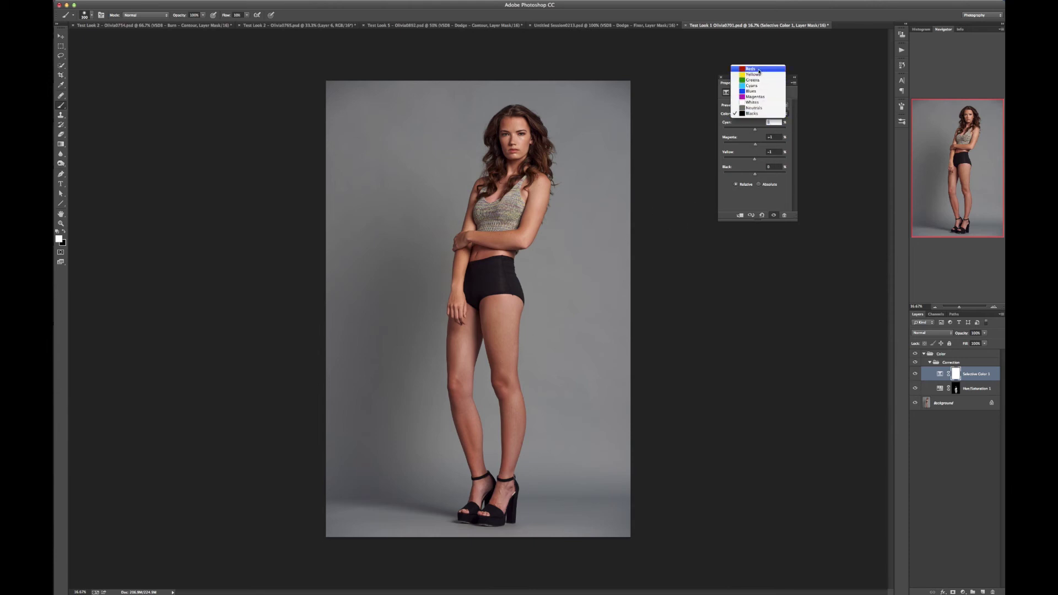
click(753, 102)
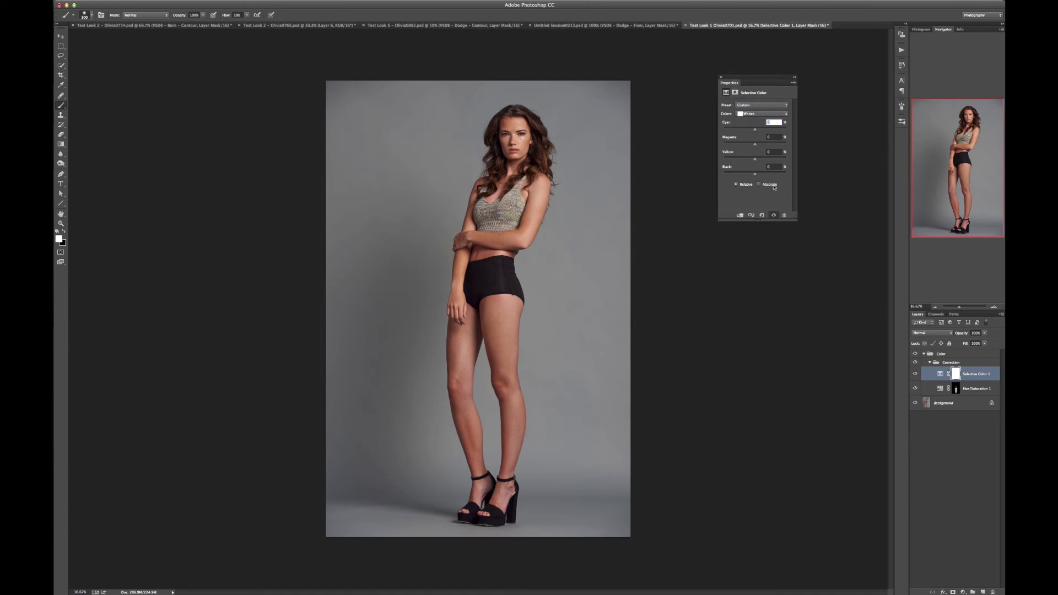
drag(755, 129, 780, 134)
drag(770, 137, 748, 166)
drag(770, 167, 759, 169)
click(720, 77)
Step: Add a second Selective Color adjustment layer and fine-tune the cyan and yellow amounts of its Reds
click(963, 592)
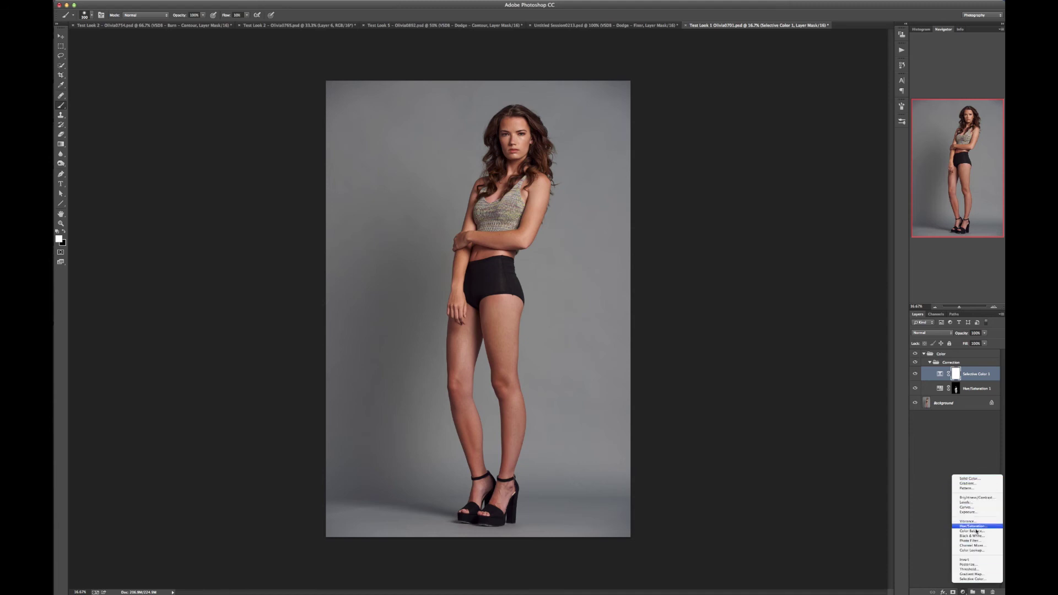
click(971, 579)
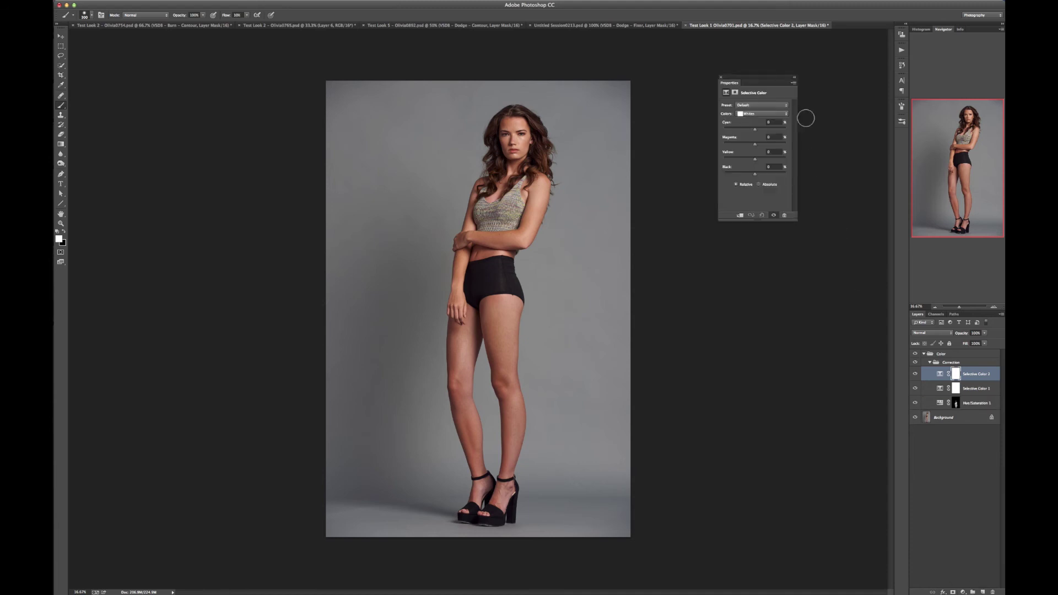
click(750, 114)
click(750, 80)
mouse_move(755, 131)
mouse_down()
mouse_move(779, 131)
mouse_move(756, 135)
mouse_up()
mouse_move(747, 149)
mouse_down()
mouse_move(757, 147)
mouse_move(753, 160)
mouse_up()
click(721, 77)
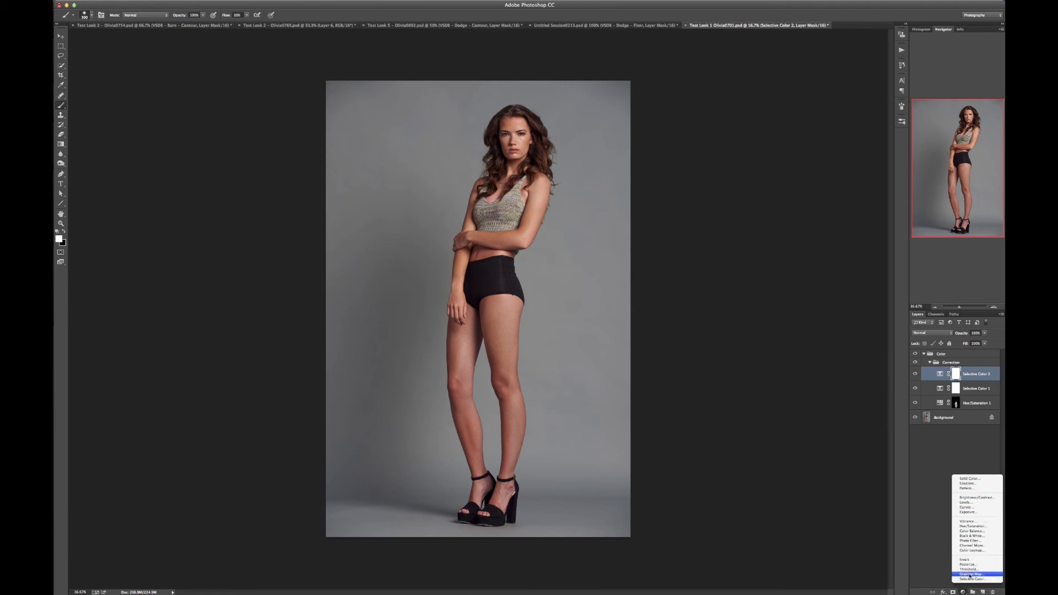
Step: Add a Levels adjustment layer, with its blend mode set to Multiply and its opacity to 14%
click(980, 502)
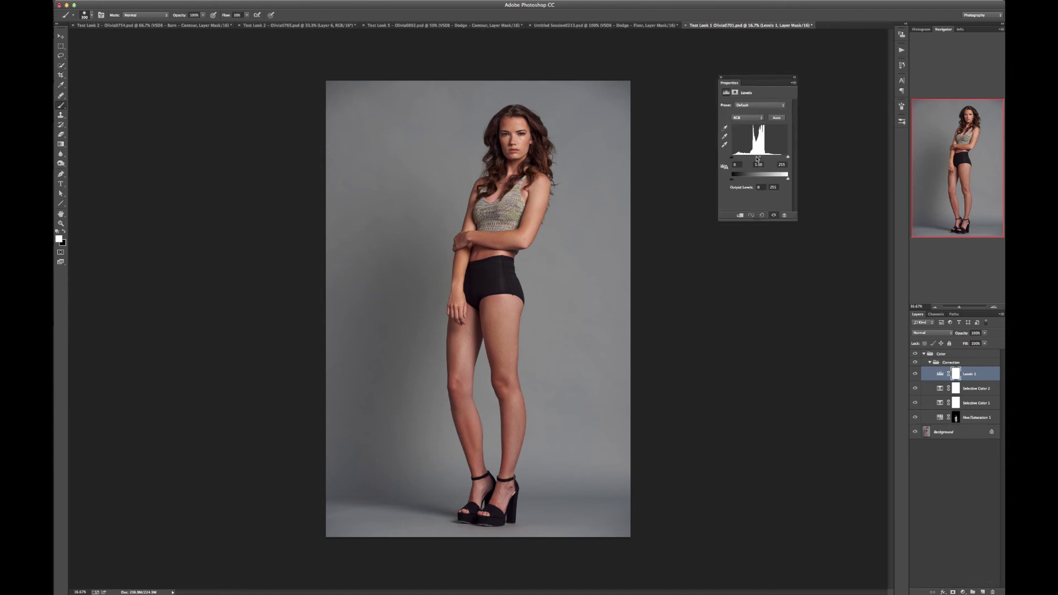
drag(760, 159, 759, 160)
click(722, 79)
click(940, 333)
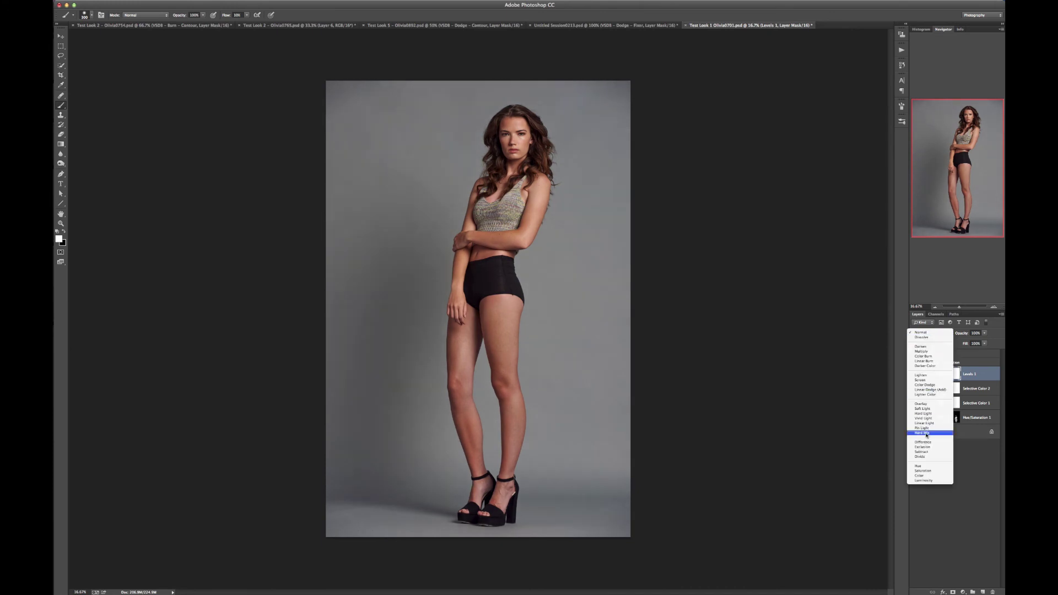
click(925, 351)
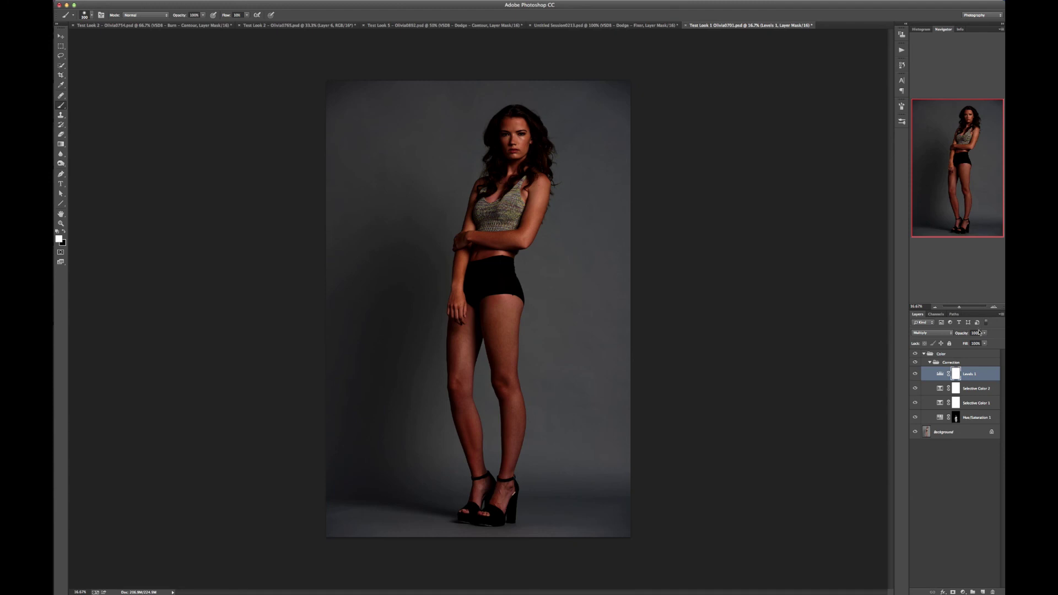
drag(964, 334, 934, 355)
text(14)
key(Return)
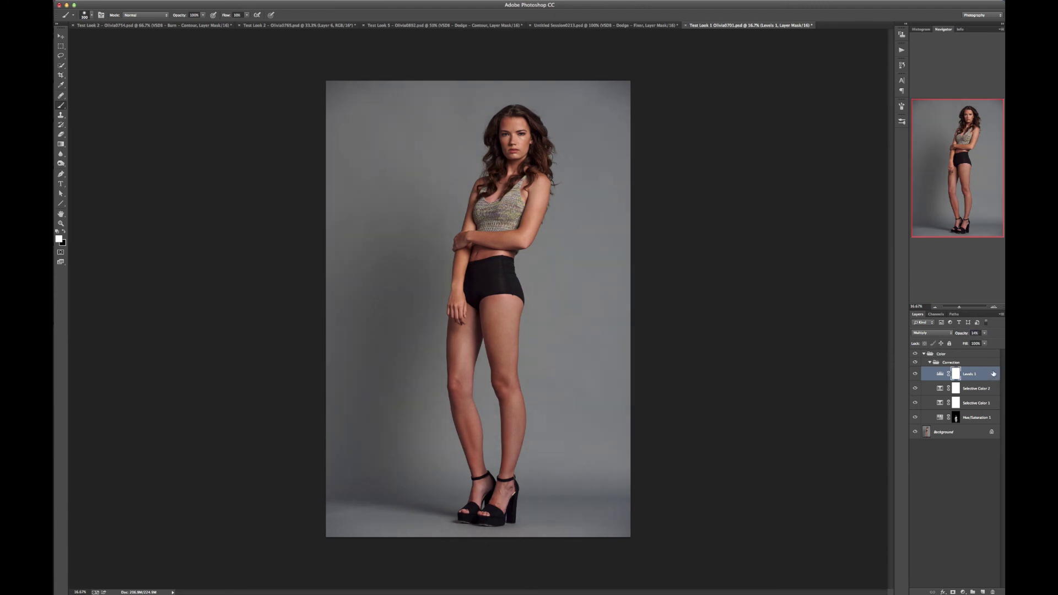
Step: Restrict the Levels layer to darker tones by splitting the Underlying Layer's white Blend If point at about 90 and 200
click(941, 373)
key(h)
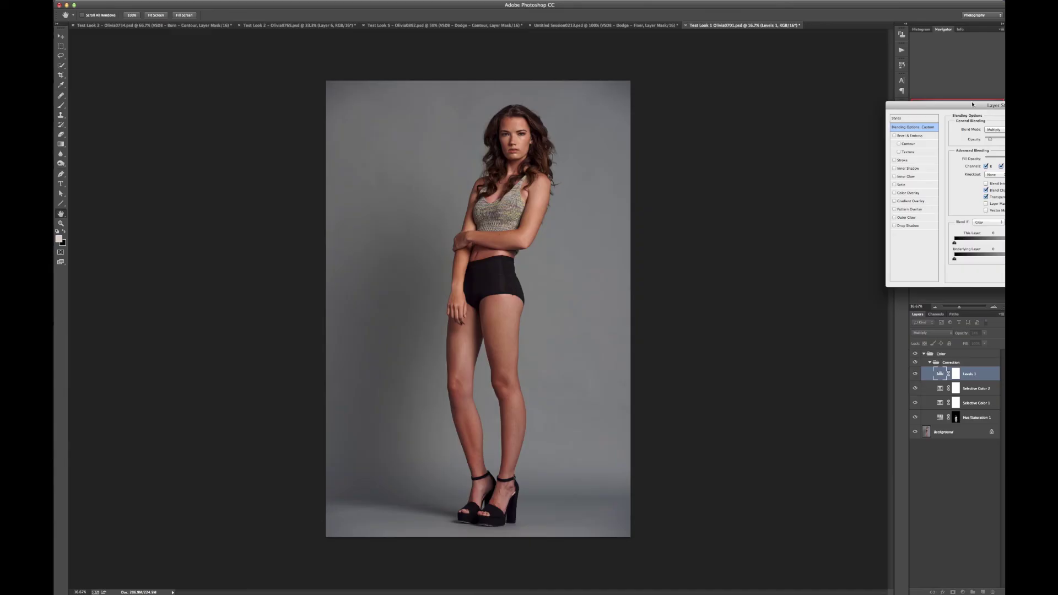
drag(972, 105, 715, 126)
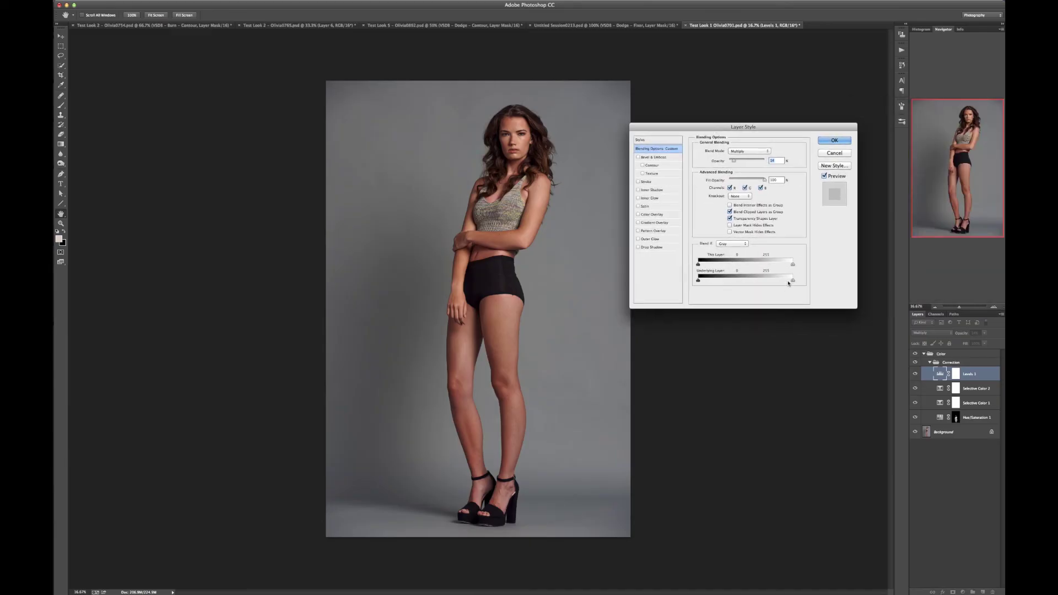
drag(792, 280, 752, 283)
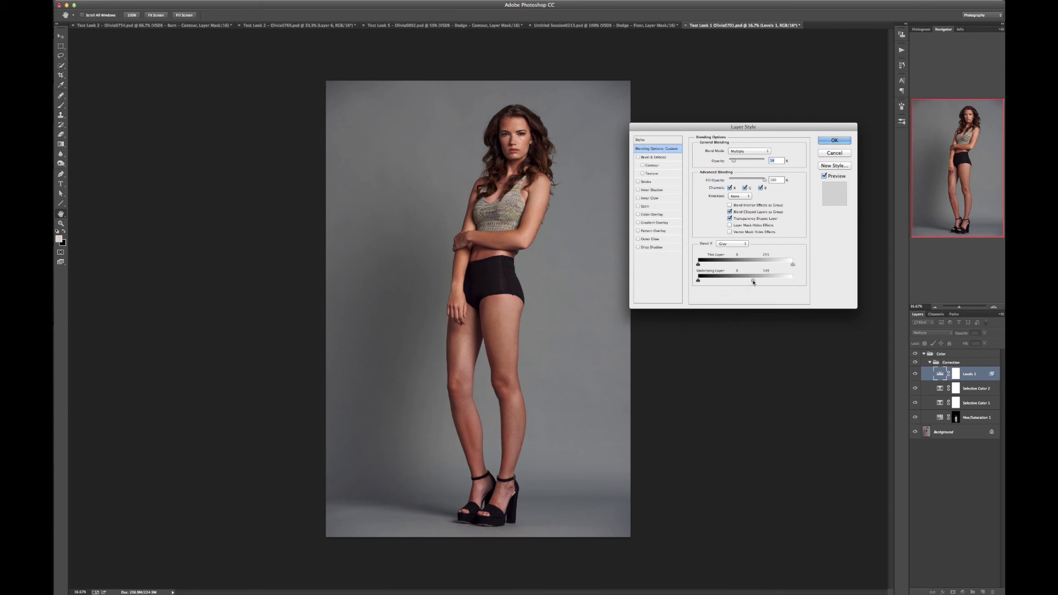
key(alt)
mouse_move(753, 282)
mouse_down()
mouse_move(740, 281)
mouse_move(767, 282)
mouse_move(733, 282)
mouse_move(773, 283)
mouse_up()
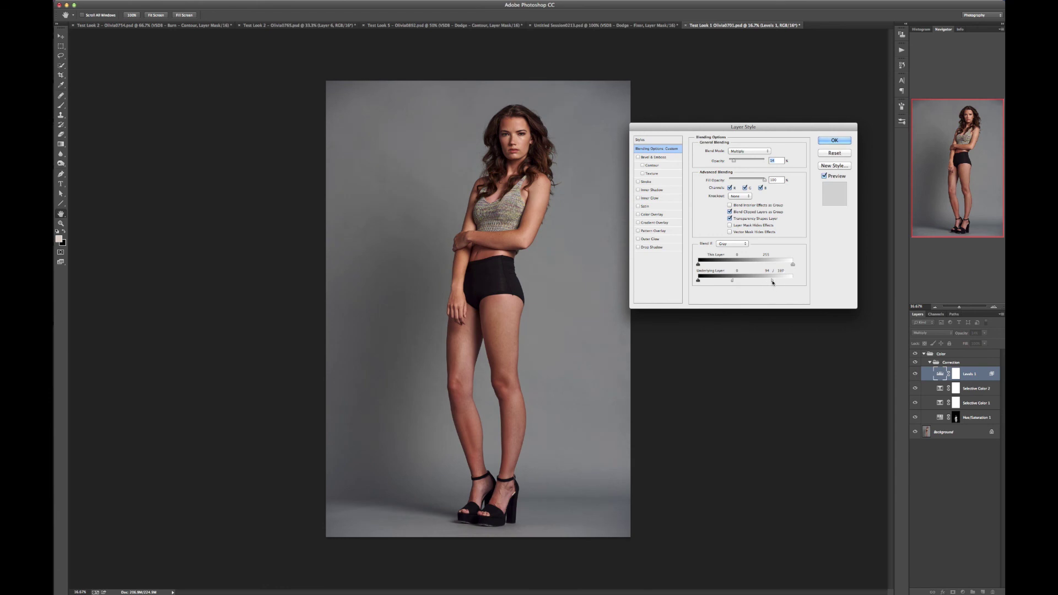
click(835, 141)
key(b)
Step: Compare the image with and without the Levels layer, and set the layer's opacity to 10%
click(915, 374)
click(915, 374)
click(915, 375)
click(915, 375)
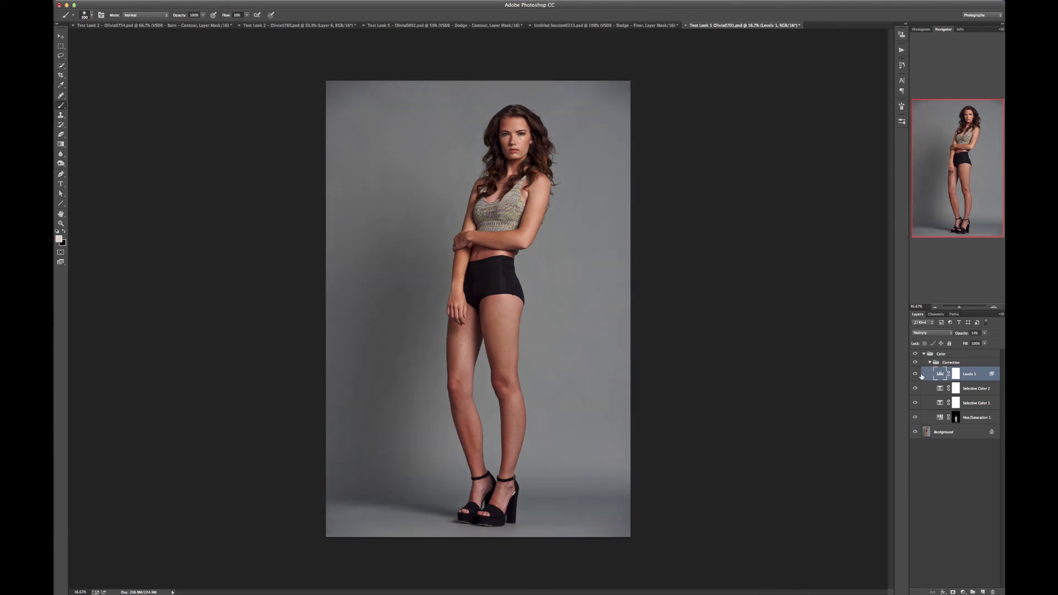
click(962, 334)
drag(962, 338, 962, 338)
text(10)
key(Return)
Step: Add a Hue/Saturation adjustment layer, sample the thigh skin for its Reds range and slightly lower that range's saturation
click(963, 592)
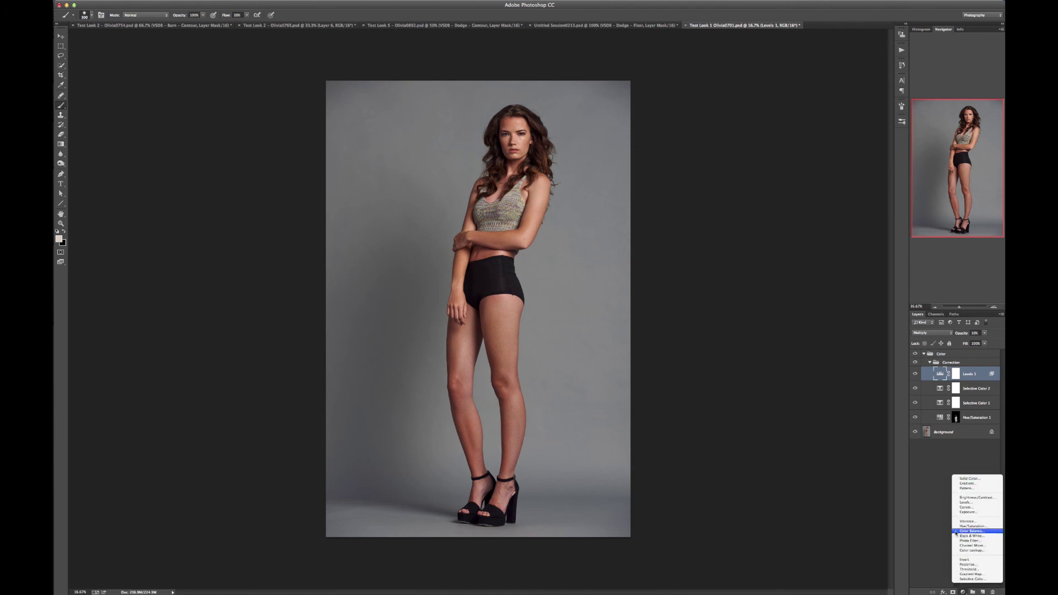
click(970, 527)
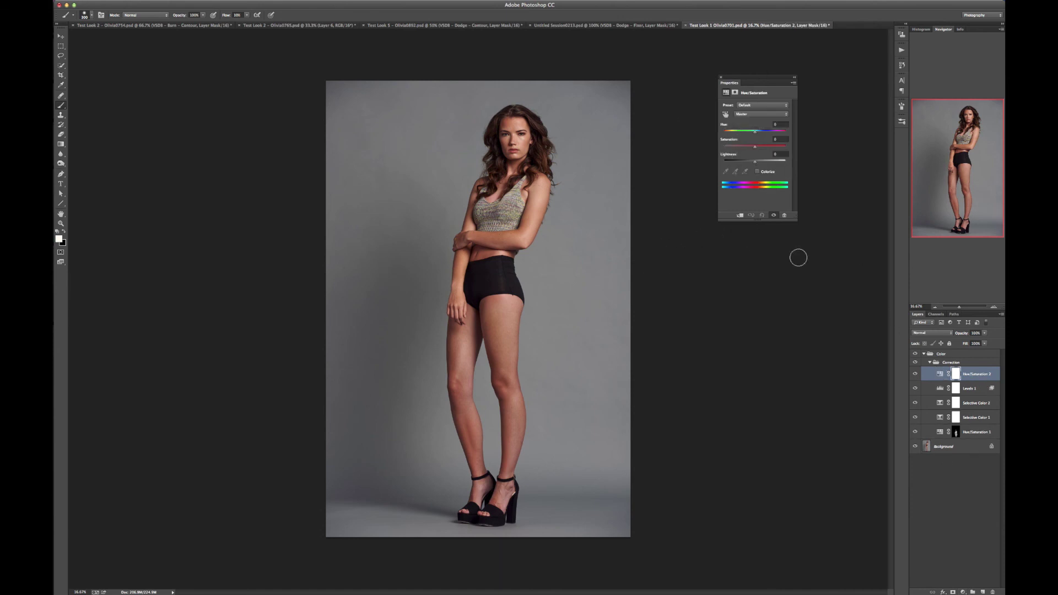
click(744, 114)
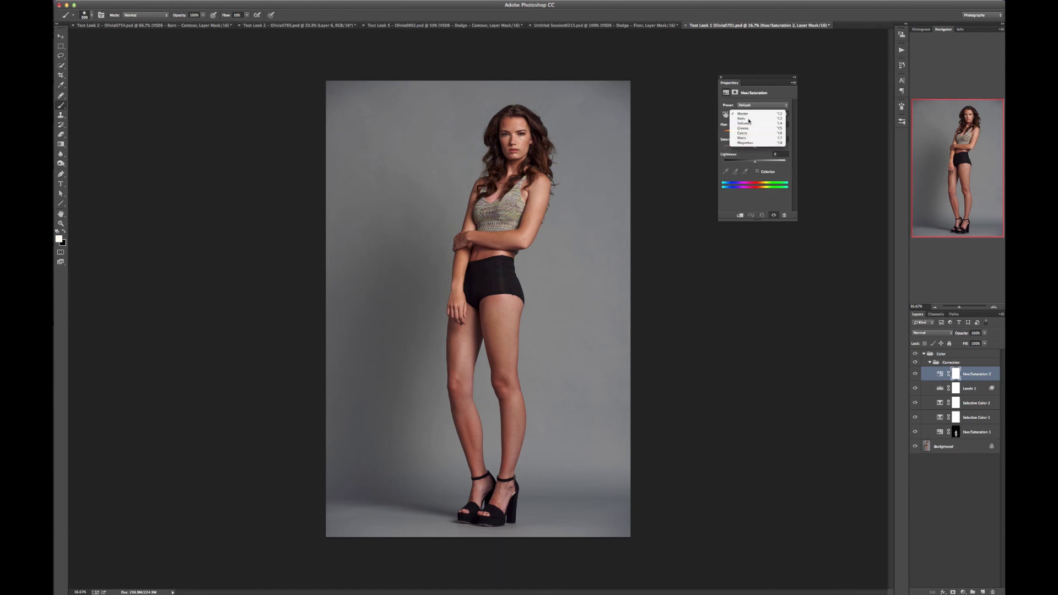
click(744, 119)
click(725, 172)
click(491, 318)
drag(753, 150, 748, 150)
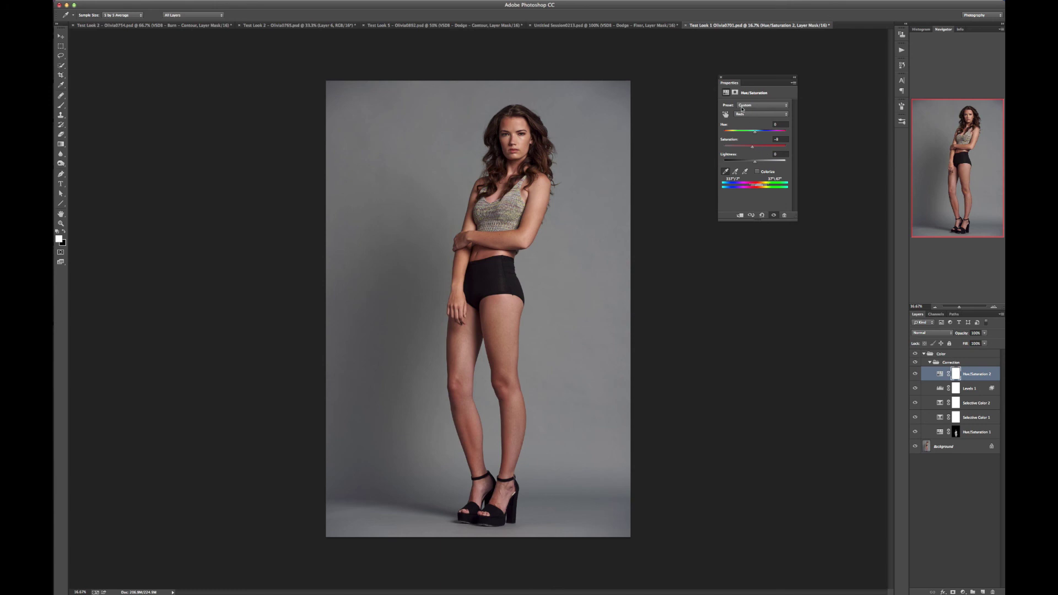
click(721, 78)
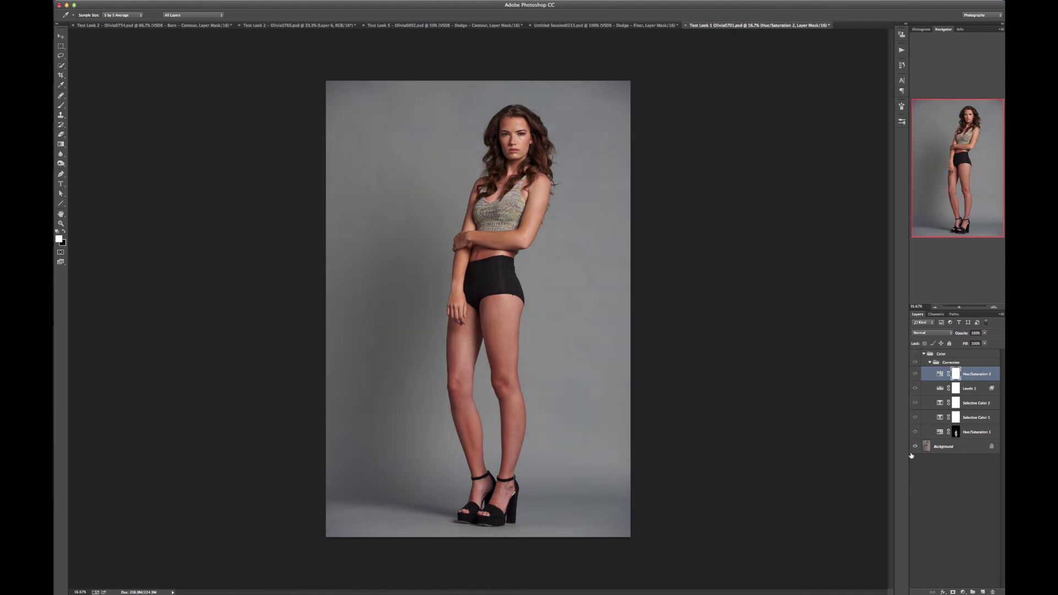
Step: Compare the photo with and without all the colour correction layers
key(b)
click(911, 455)
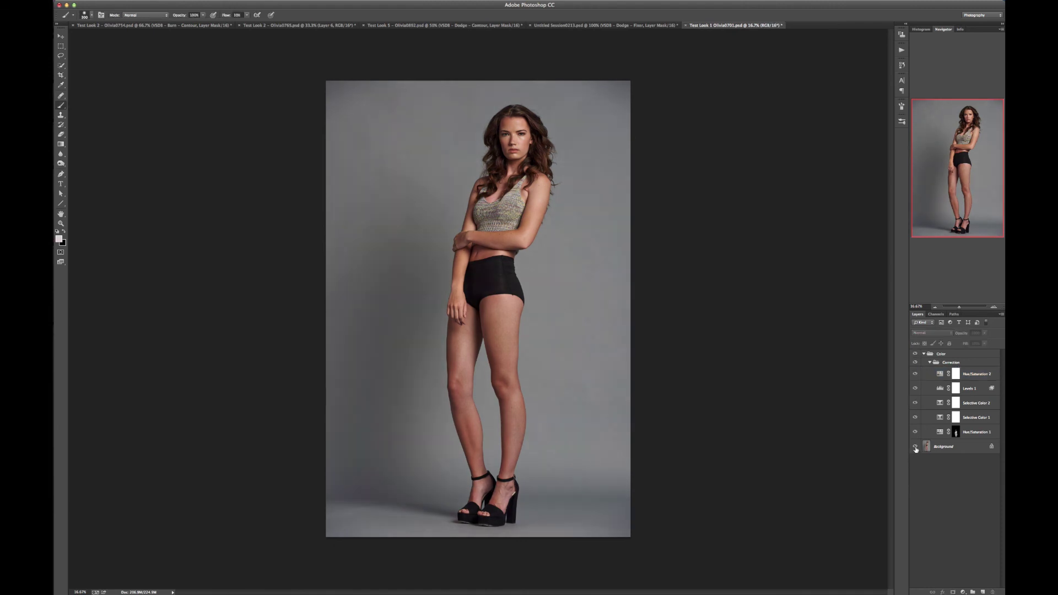